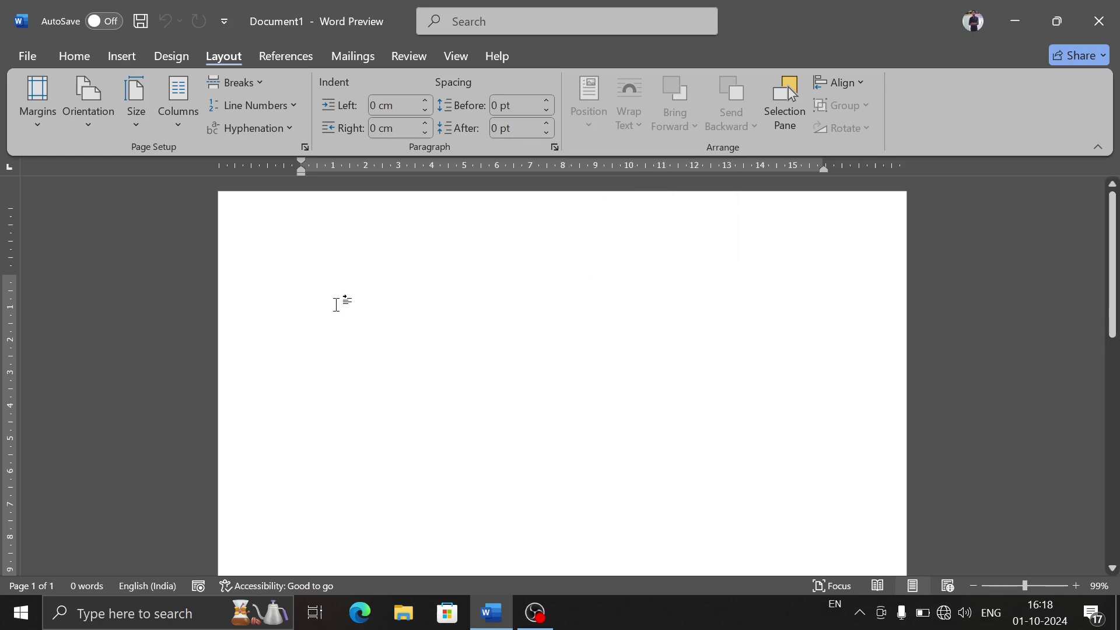
Delete the '=r' trial text, then apply New Style and then Normal to the empty paragraph.
text(=rand)
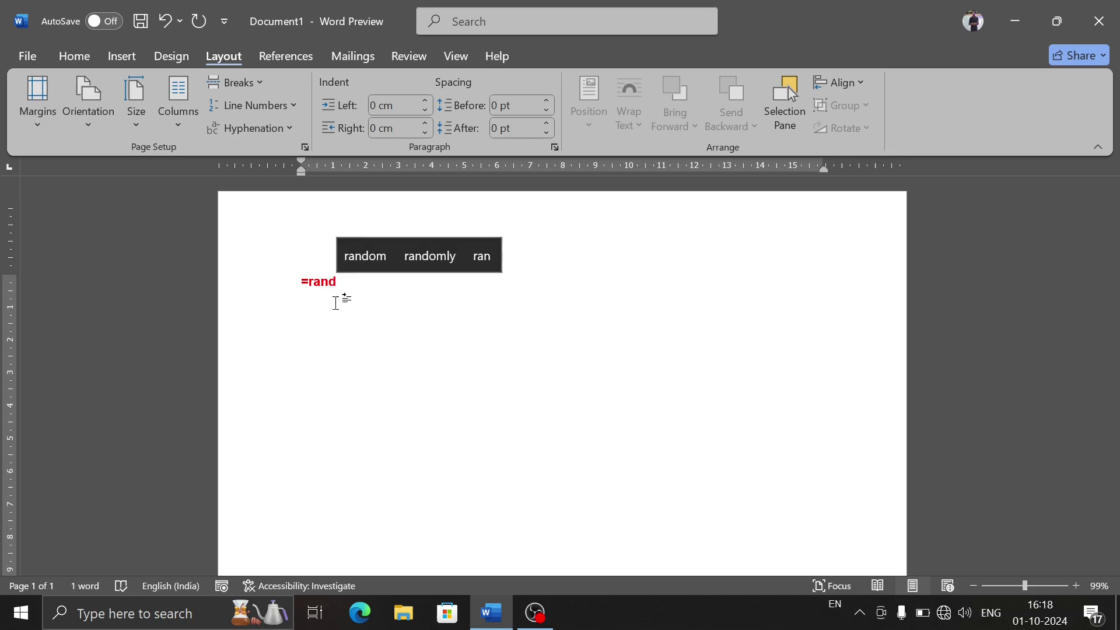
key(BackSpace)
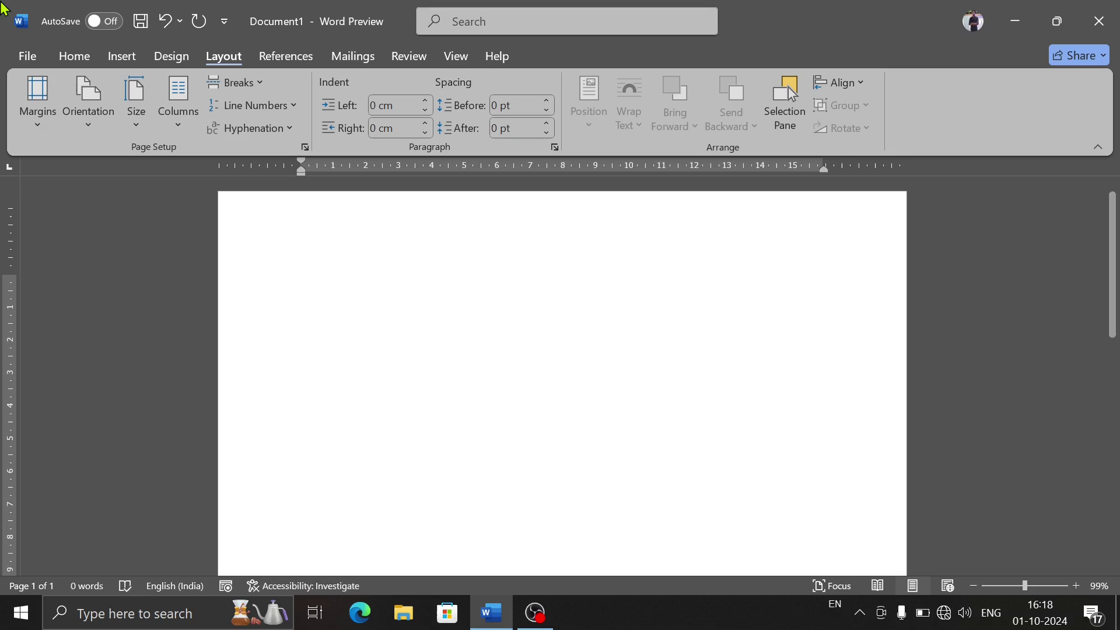
click(76, 58)
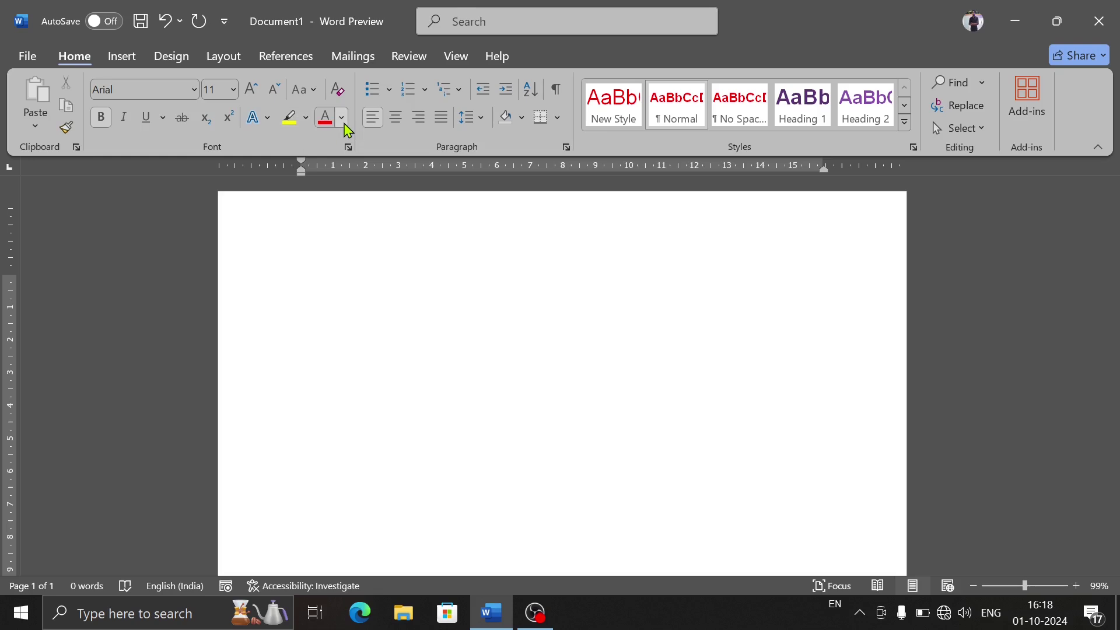
click(341, 117)
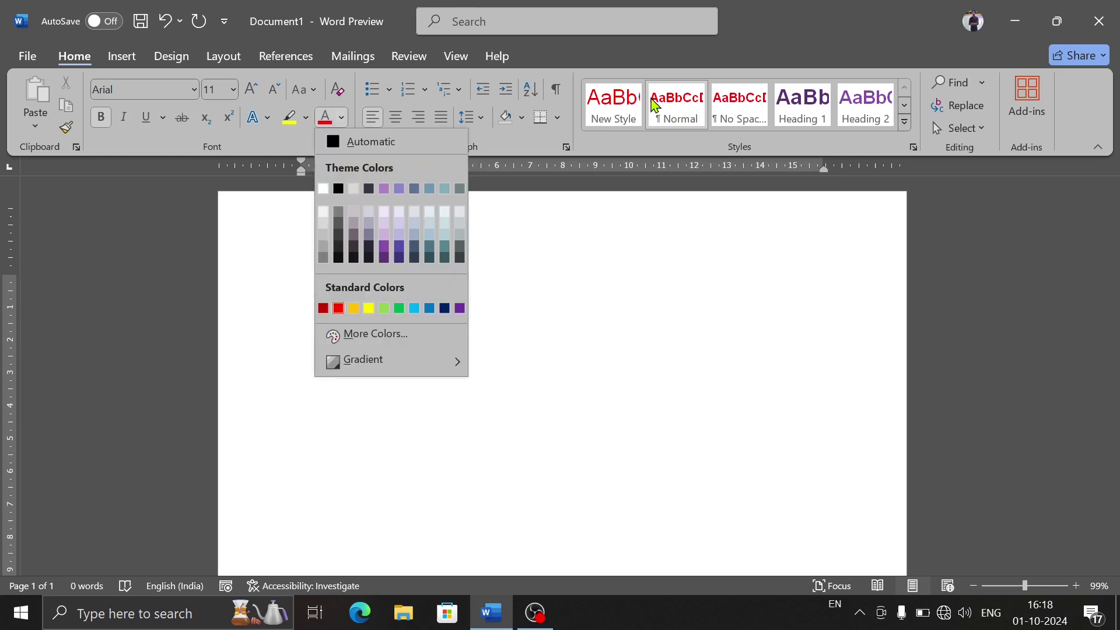
click(609, 125)
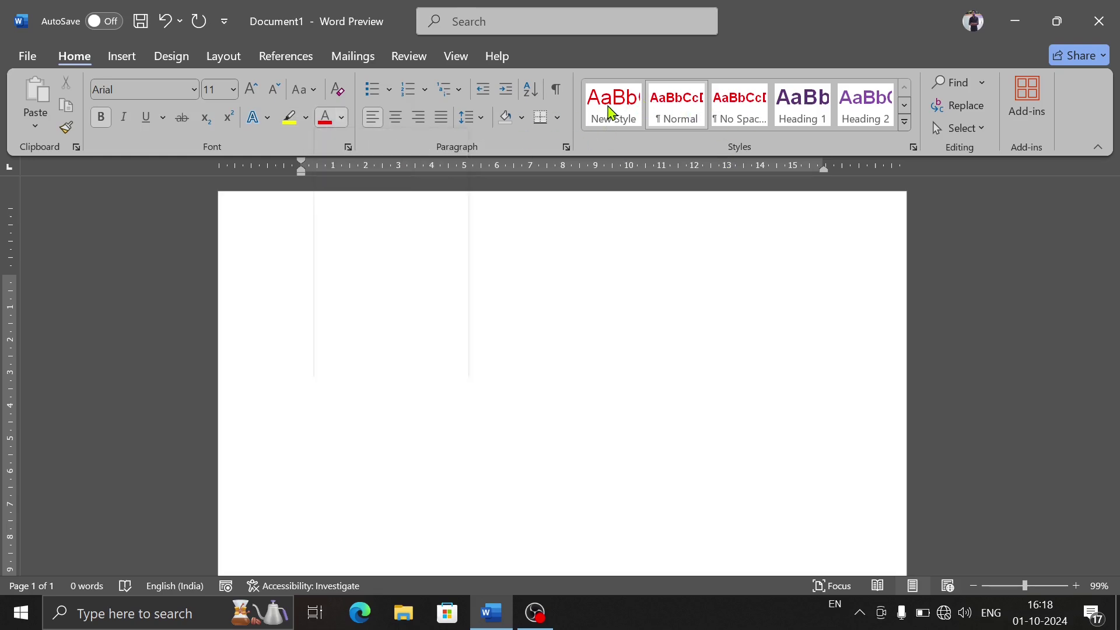
click(608, 116)
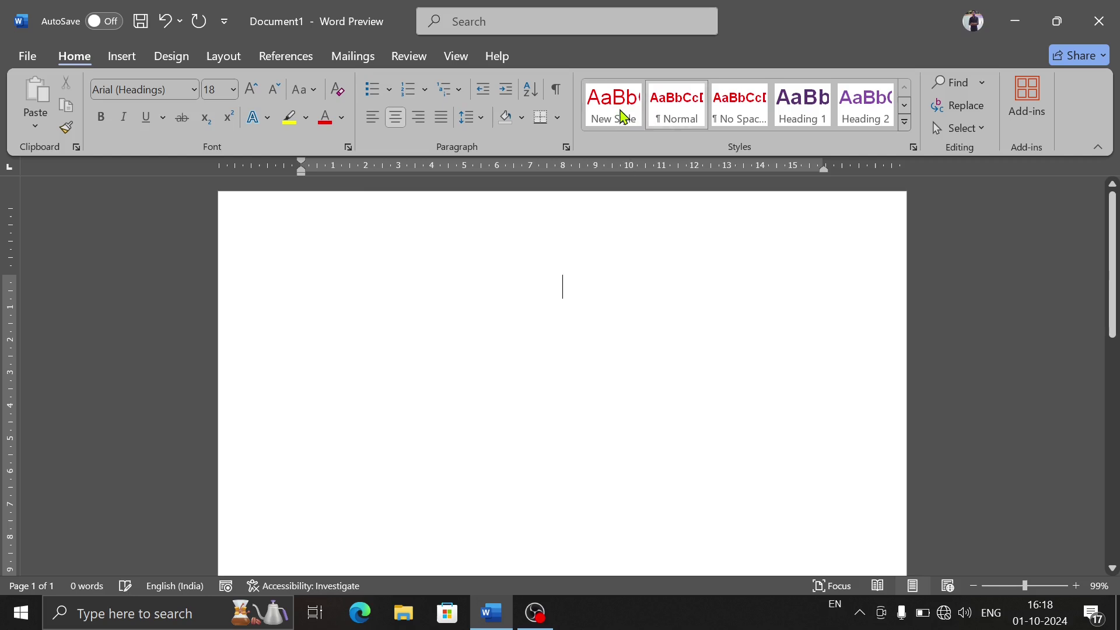
click(620, 117)
Modify the Normal style so its font colour is Automatic instead of red.
right_click(668, 111)
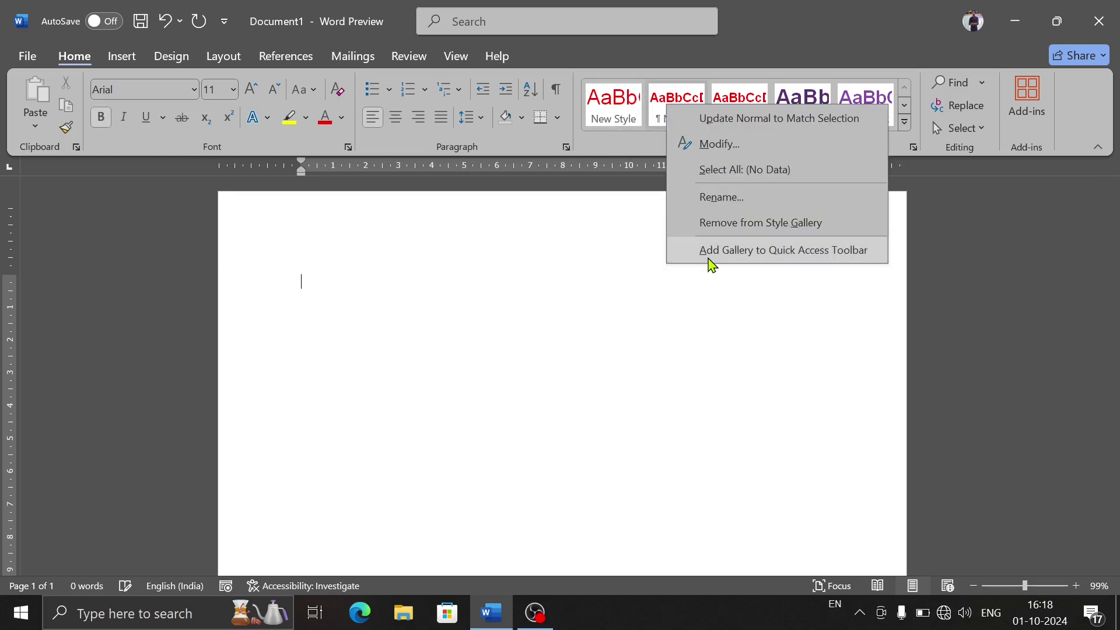
click(726, 145)
click(618, 266)
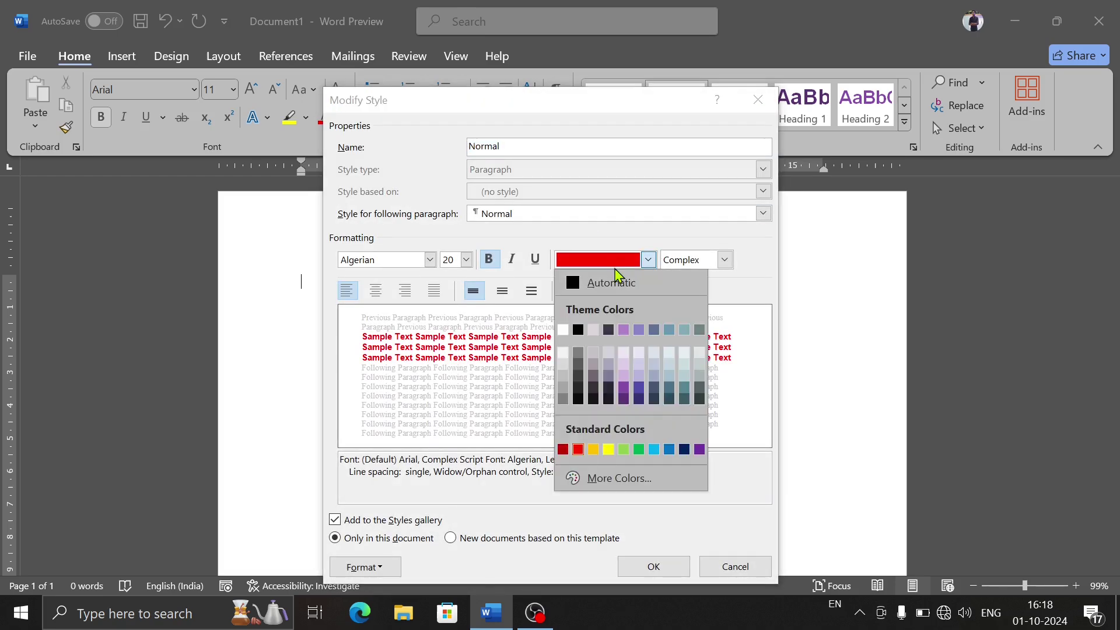
click(574, 284)
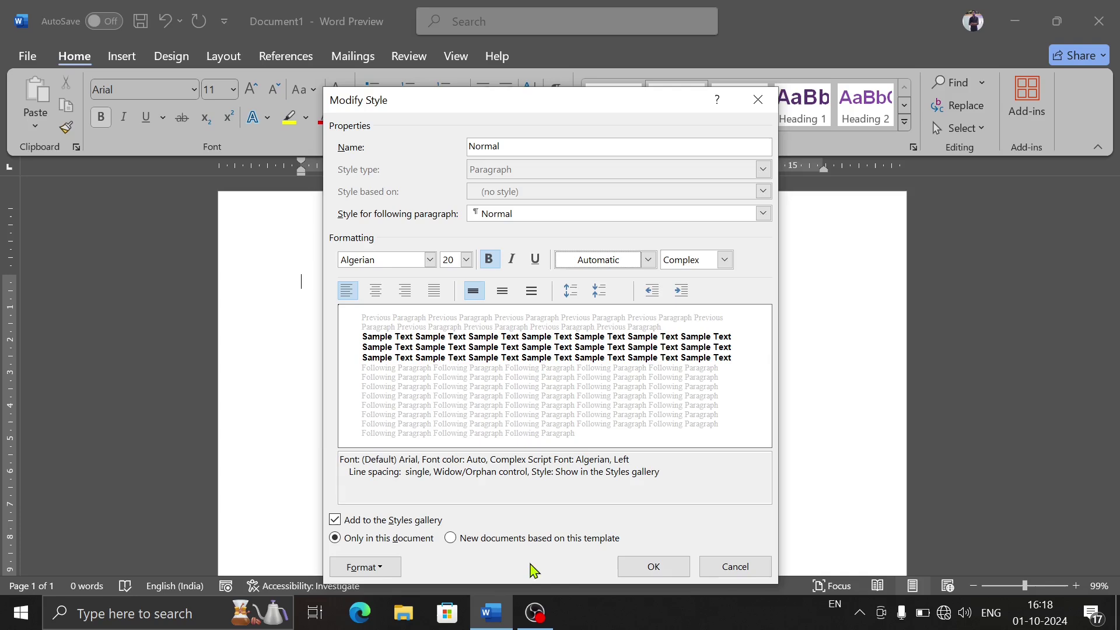
click(366, 577)
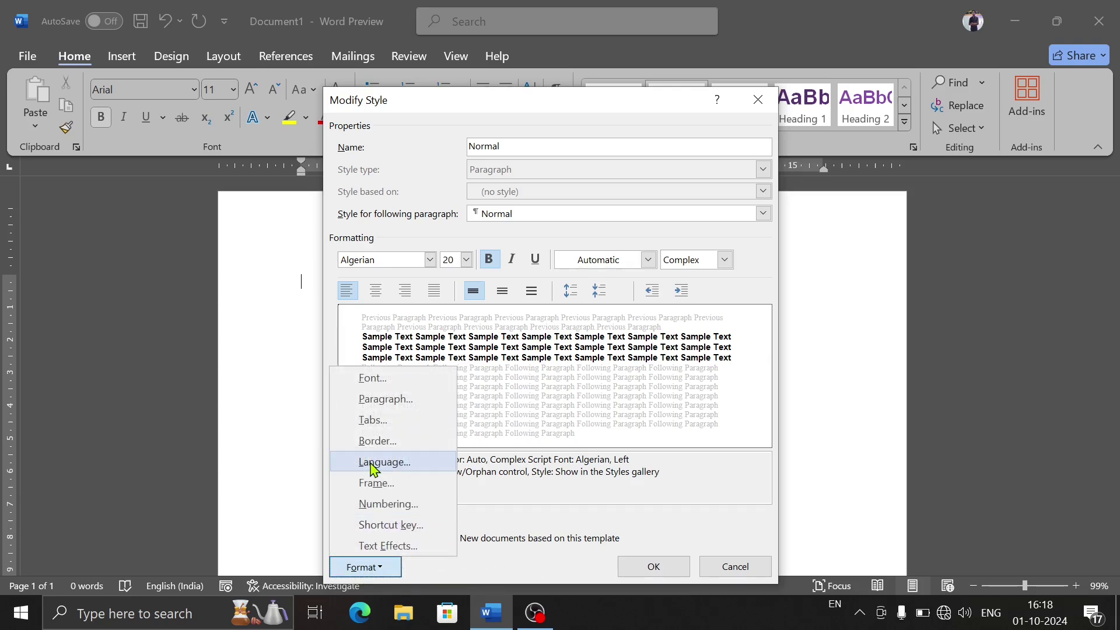
click(372, 569)
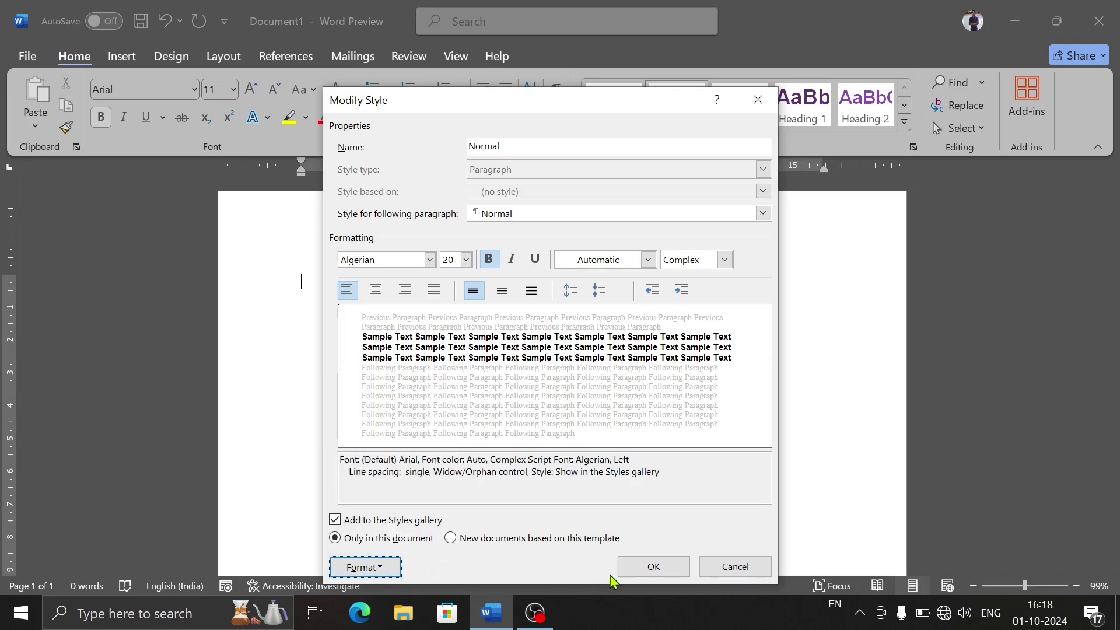
click(652, 567)
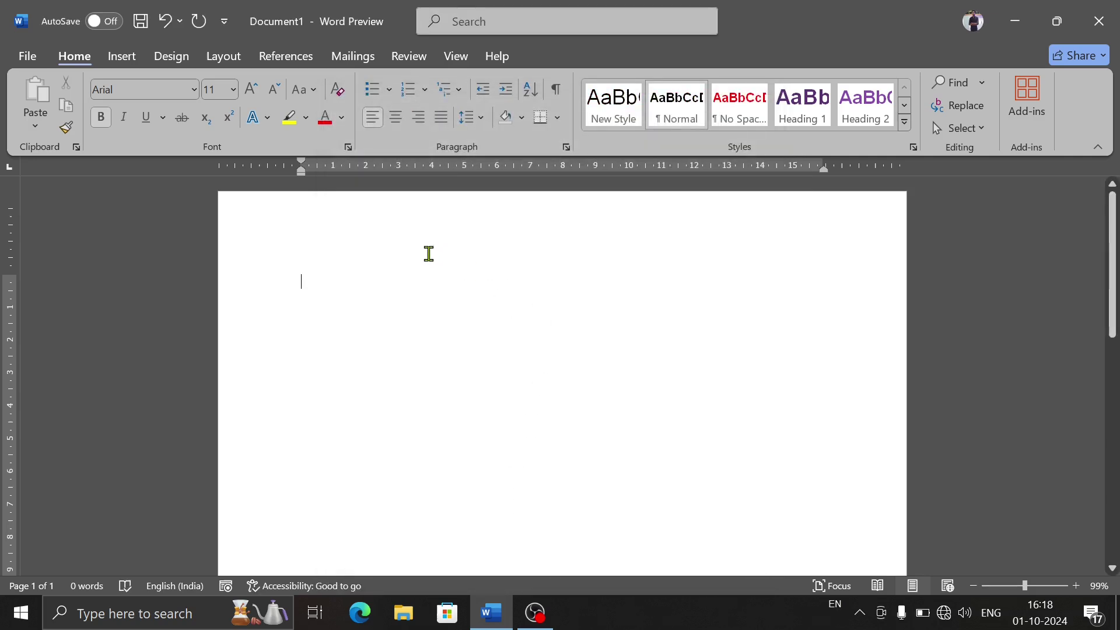
Generate five sample paragraphs with =rand(), giving 239 words in bold black Arial.
text(=ra)
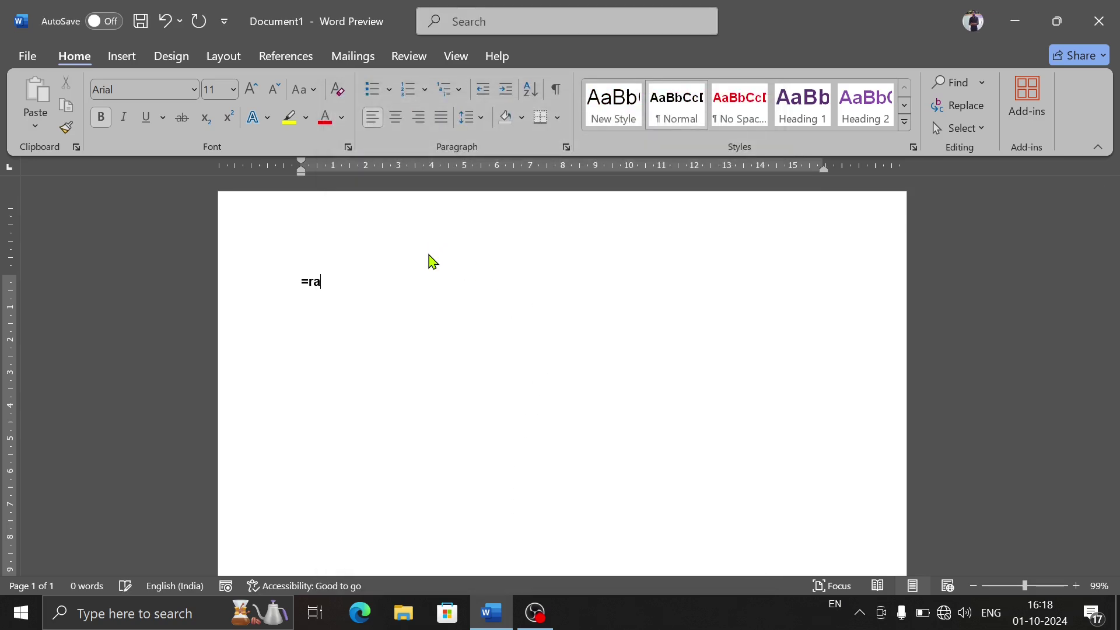
text(nd()
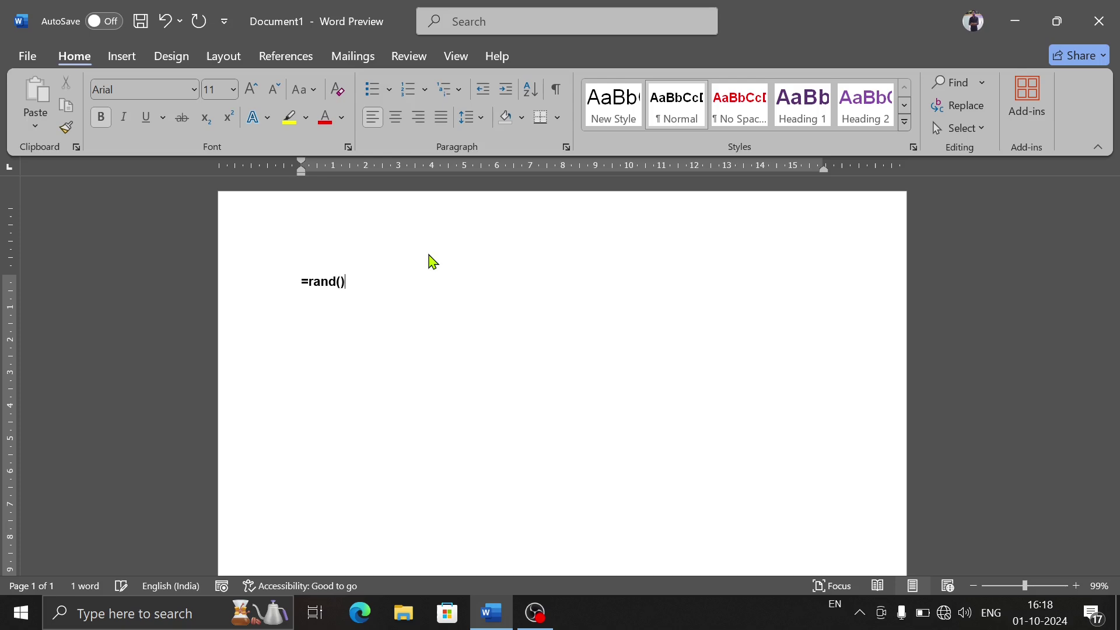
key(Return)
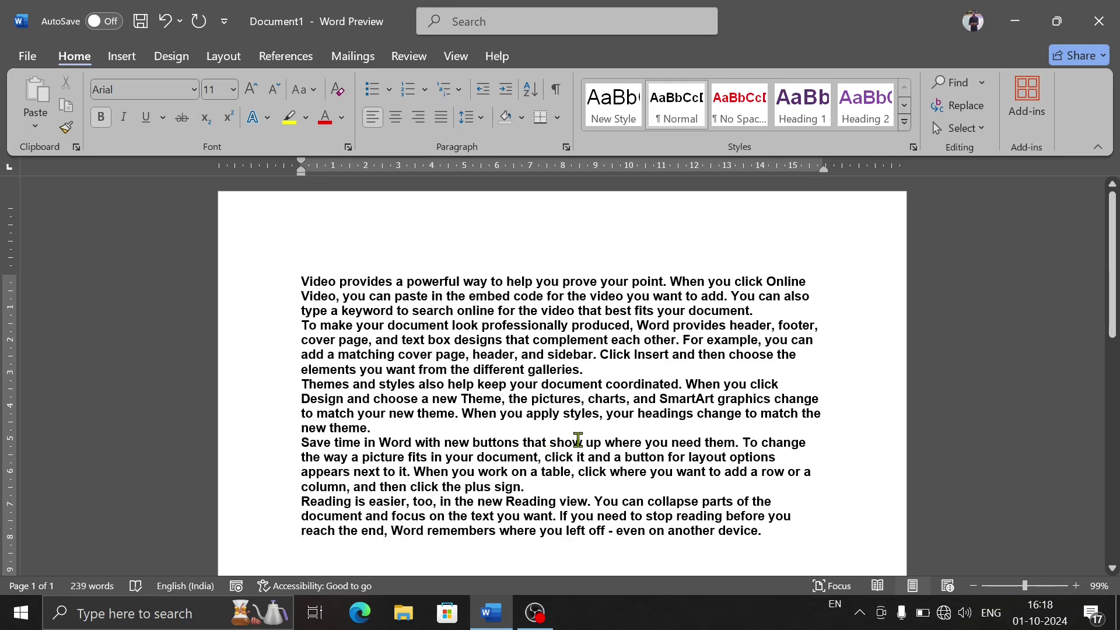
scroll(614, 525, down, 3)
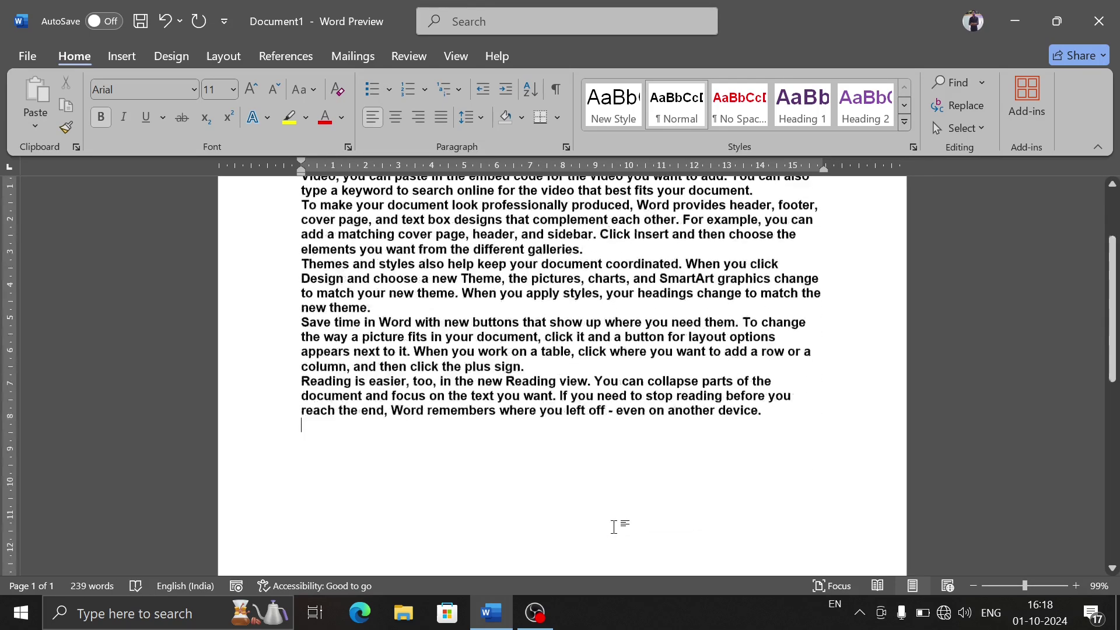
scroll(612, 525, up, 3)
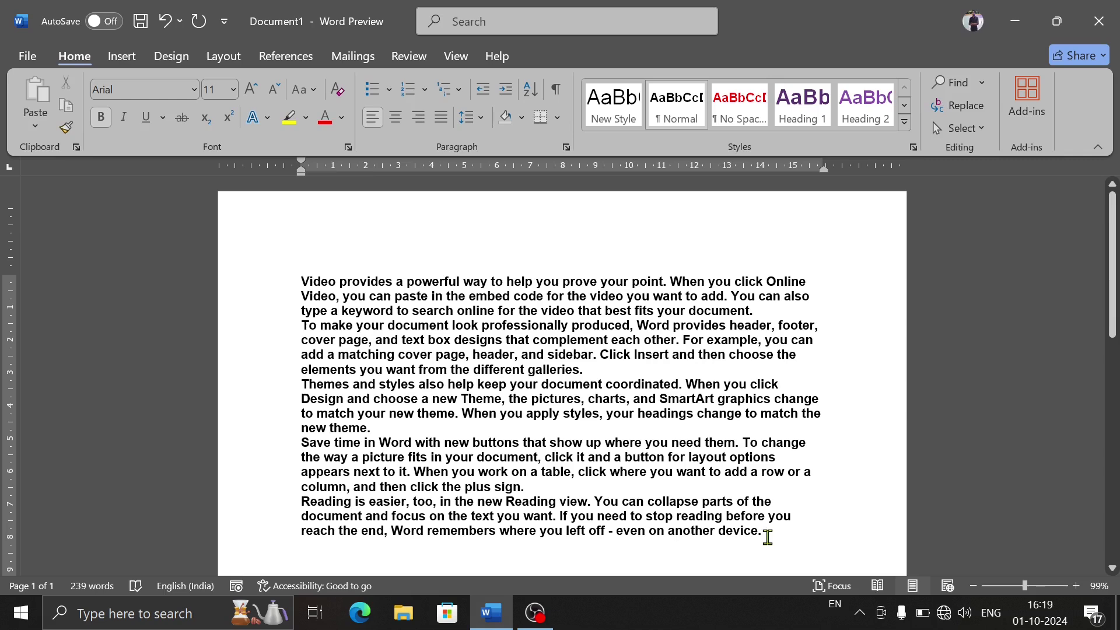
Copy all five sample paragraphs and paste a copy at the end of the document.
drag(767, 532, 306, 282)
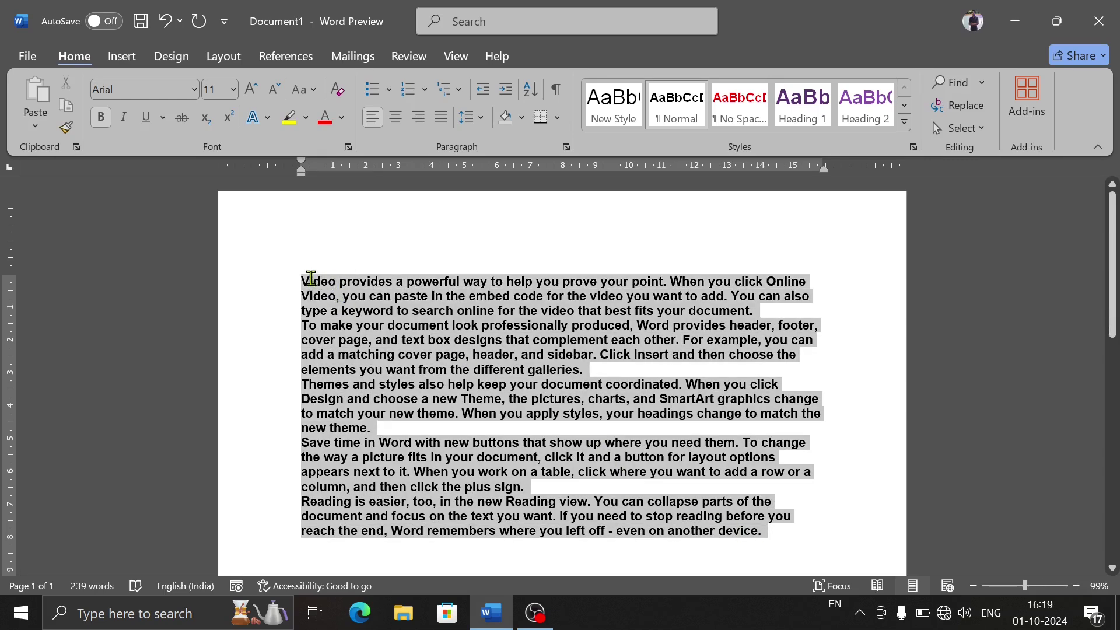
key(ctrl+c)
key(ctrl+v)
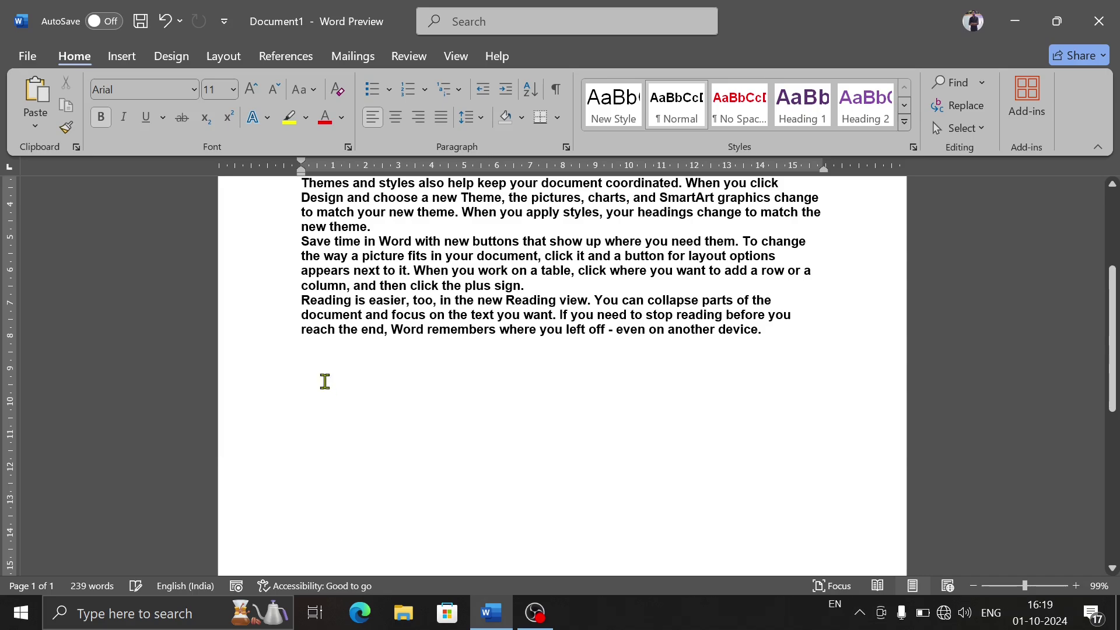
key(ctrl+v)
Paste further copies of the paragraphs at the end, bringing the document to 717 words.
scroll(406, 420, up, 5)
scroll(406, 420, down, 2)
scroll(406, 420, down, 6)
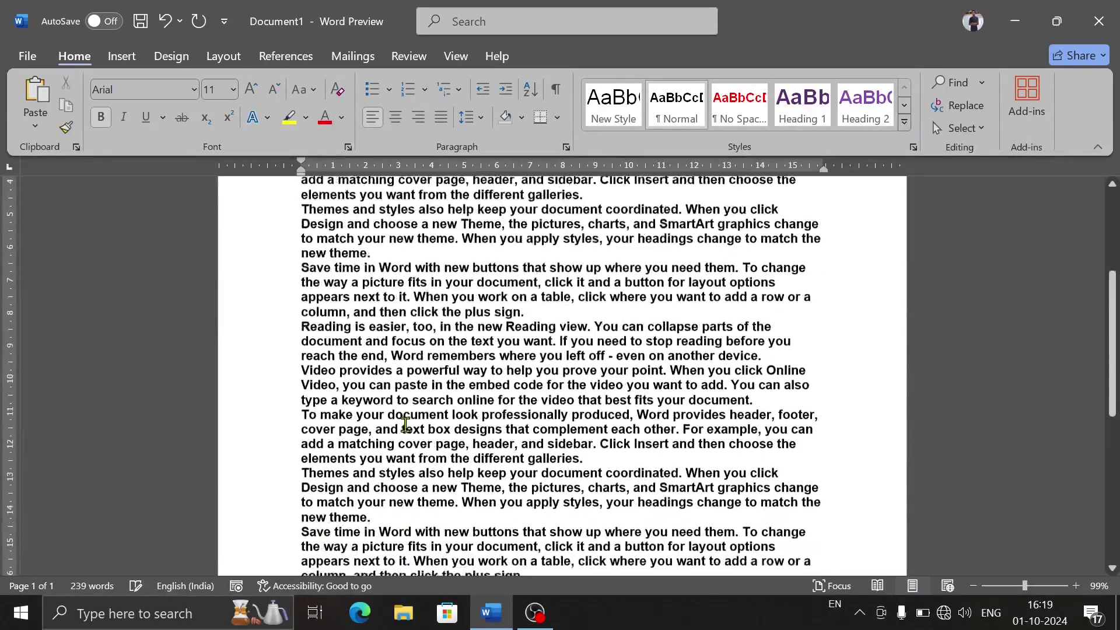
scroll(406, 423, down, 4)
scroll(404, 429, down, 4)
key(ctrl+v)
scroll(404, 435, up, 2)
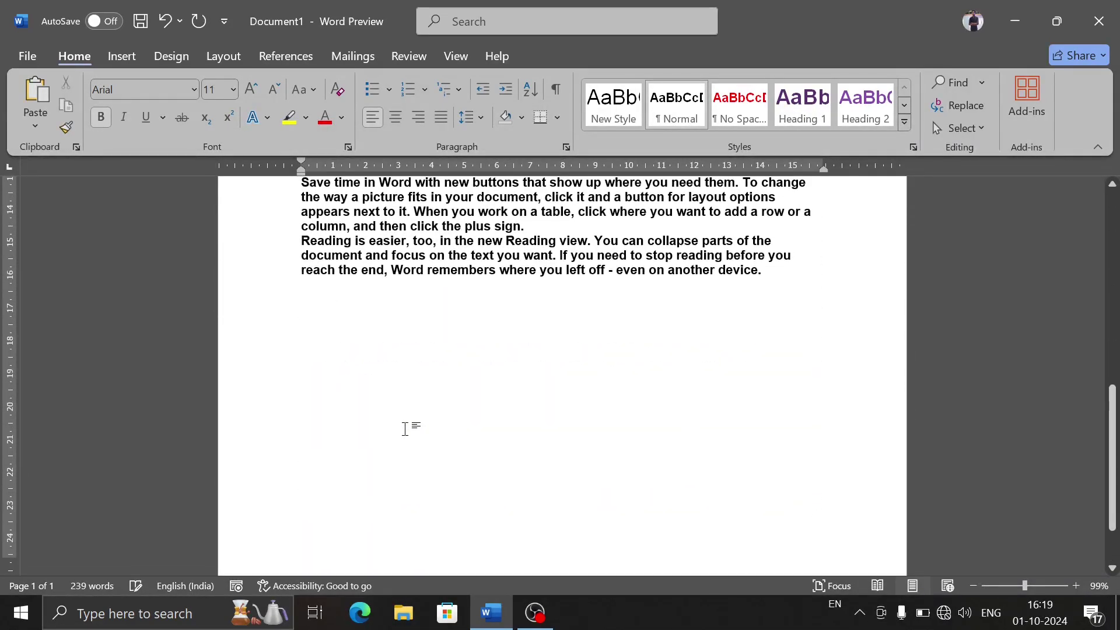
scroll(402, 442, up, 6)
scroll(409, 444, down, 1)
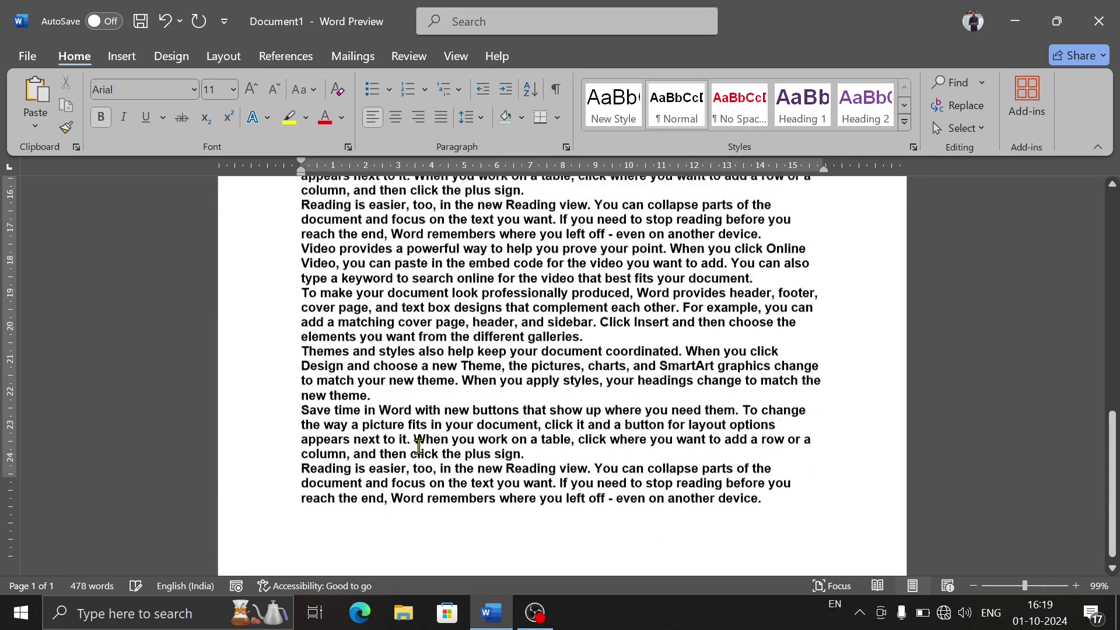
scroll(414, 446, down, 1)
scroll(419, 448, up, 5)
scroll(418, 448, up, 5)
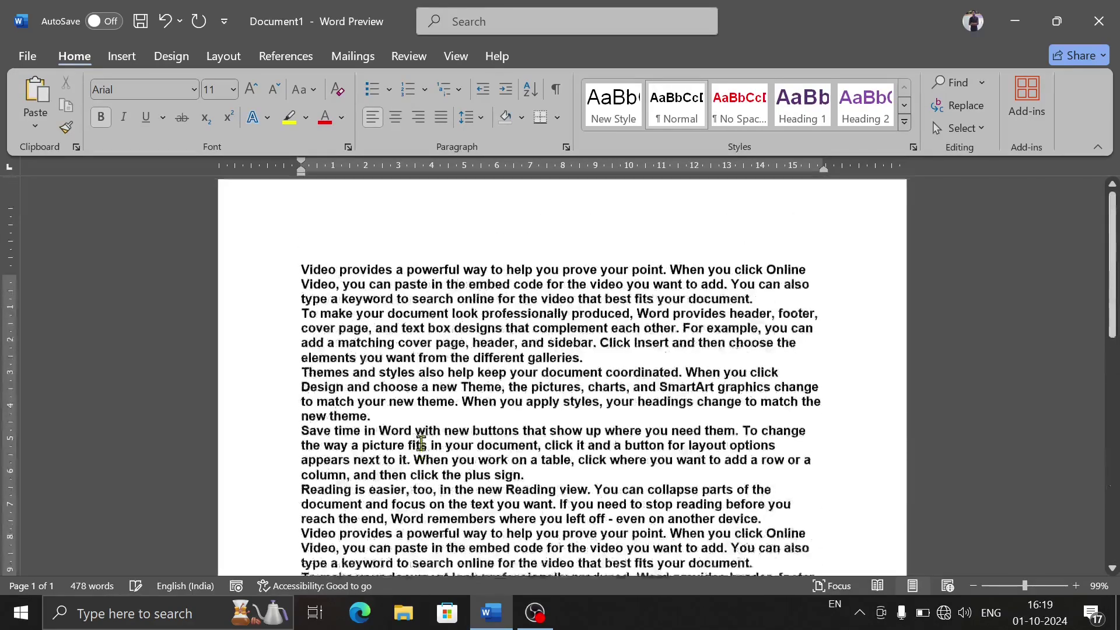
key(ctrl+v)
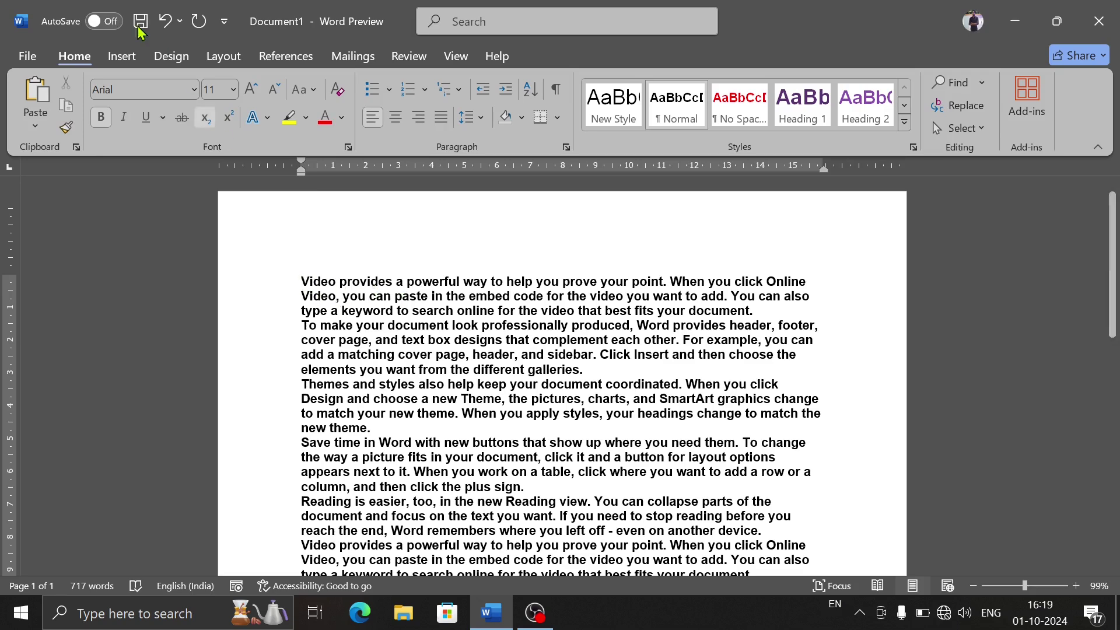
Start inserting a picture from this device, browsing the Student_Work drive and Downloads.
click(122, 56)
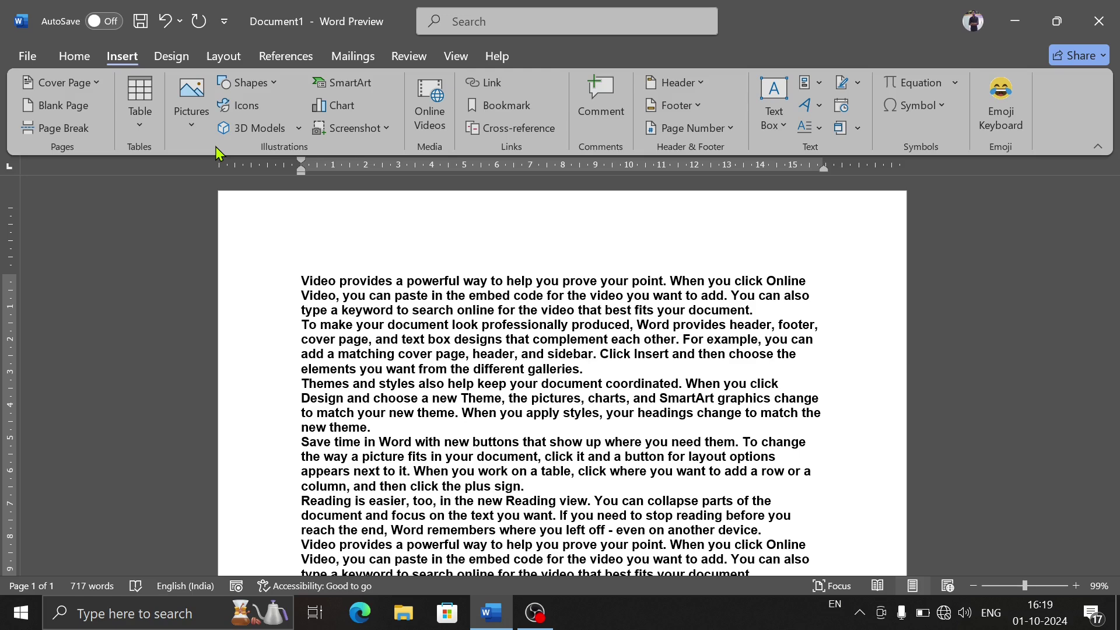
click(196, 126)
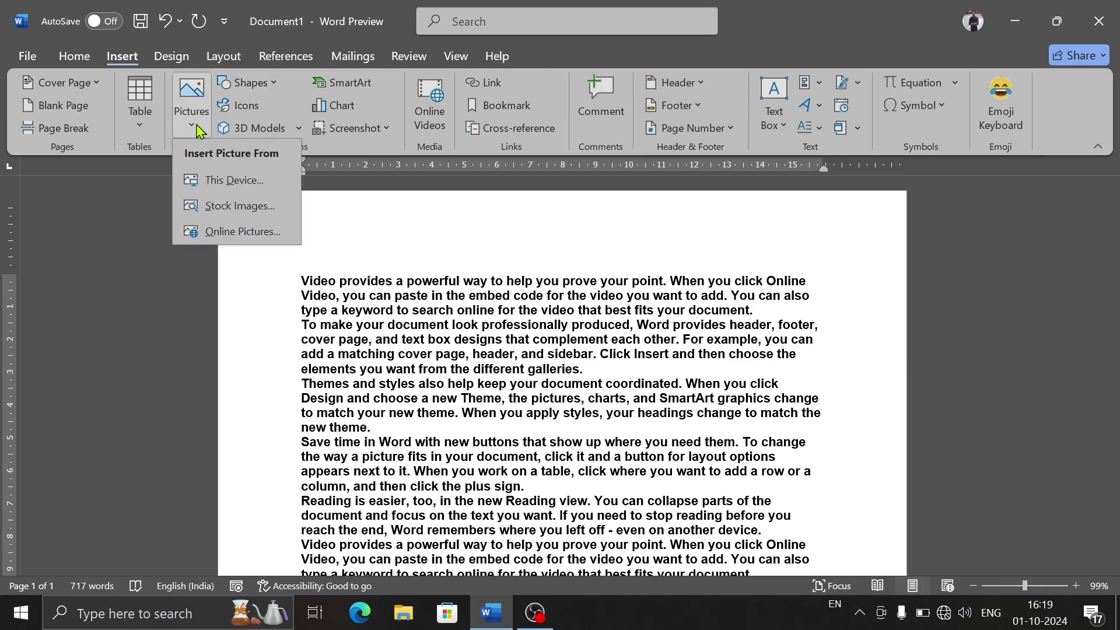
click(255, 186)
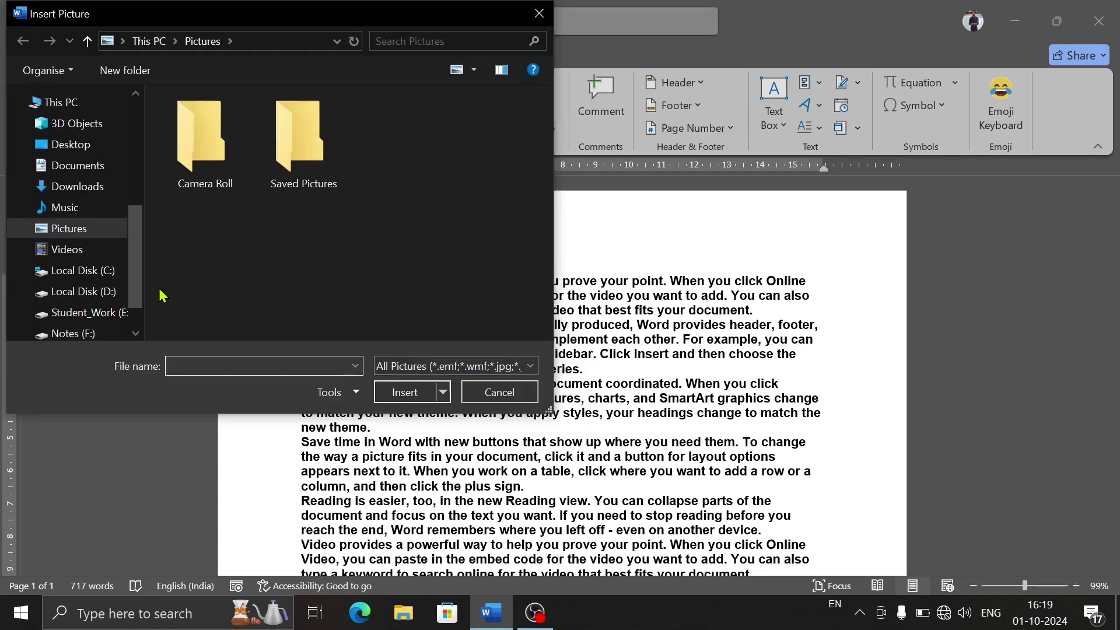
scroll(82, 304, down, 1)
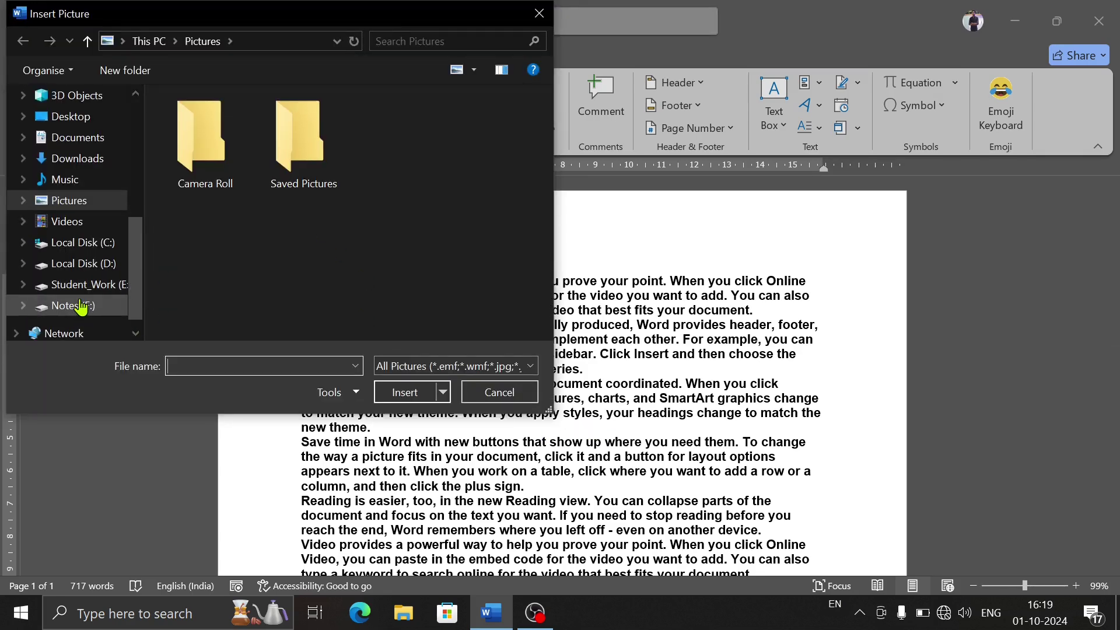
click(75, 286)
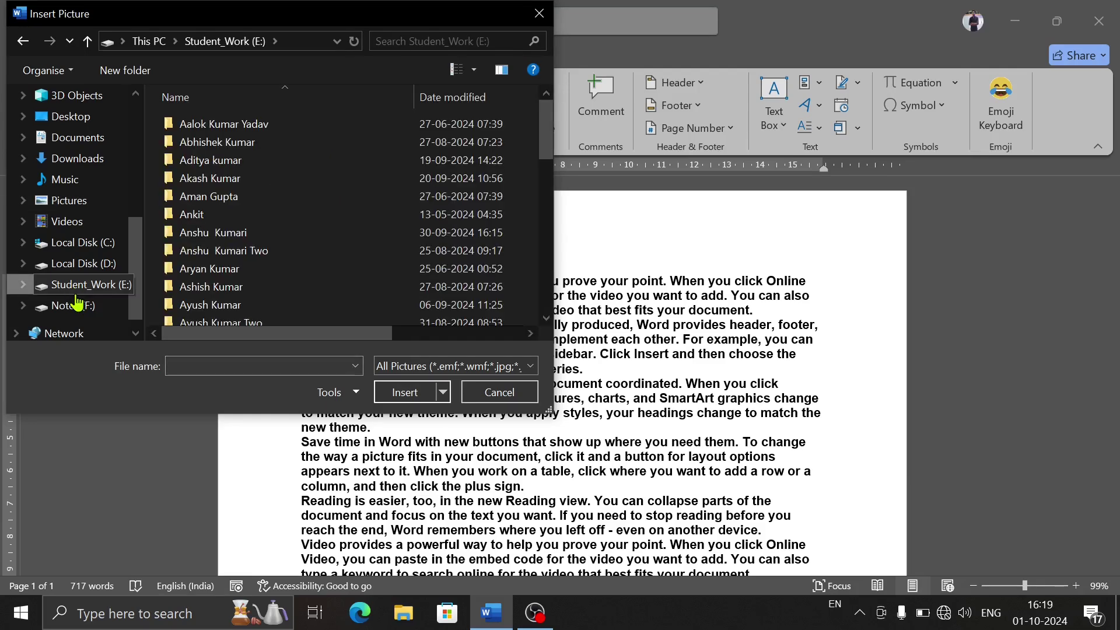
click(90, 166)
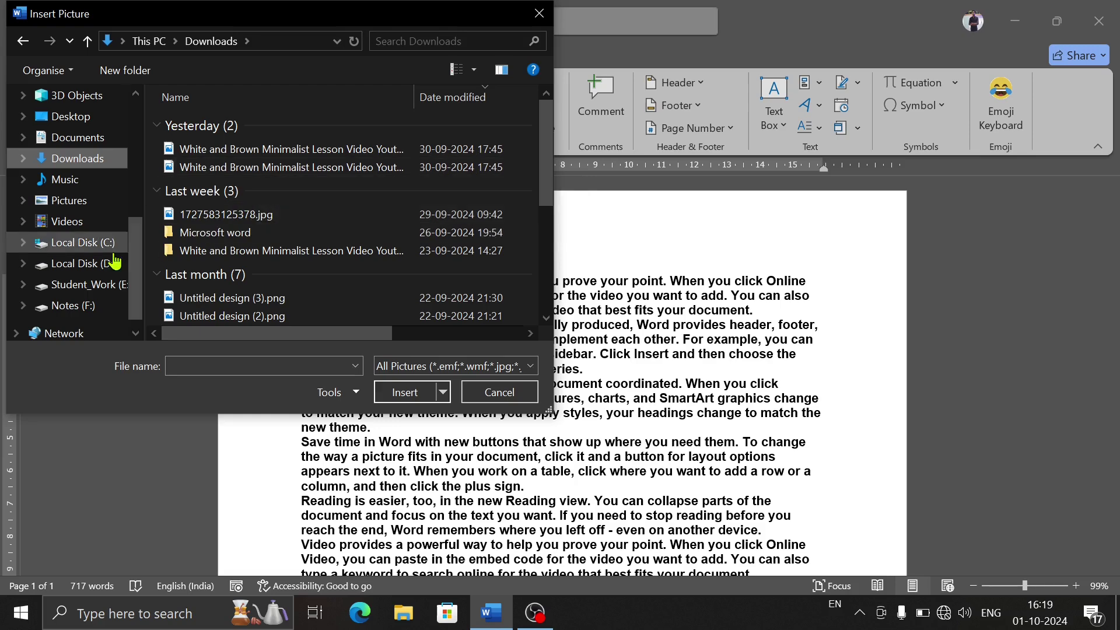
click(228, 215)
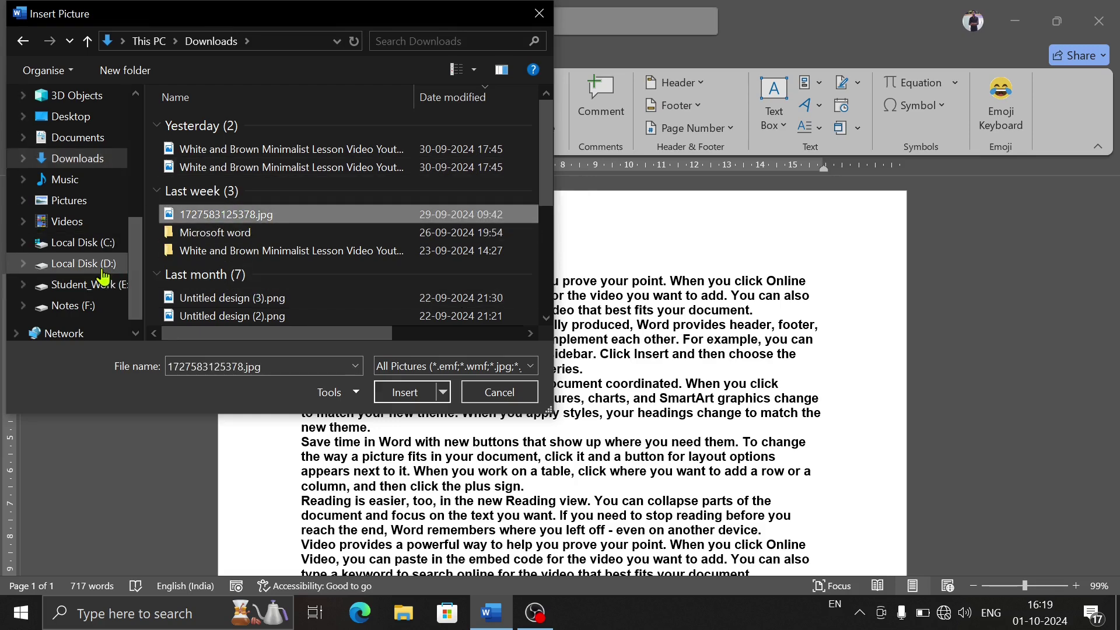
Insert Proust.png from the Student_Work > Chemistry Class 11th images folder.
click(86, 285)
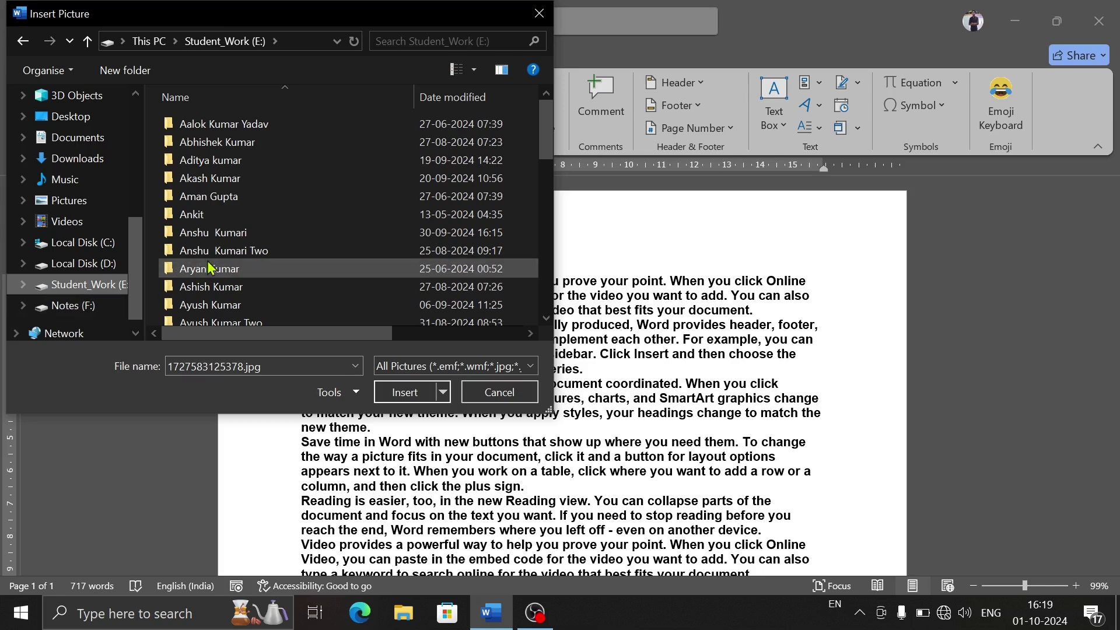
scroll(209, 266, down, 3)
double_click(218, 299)
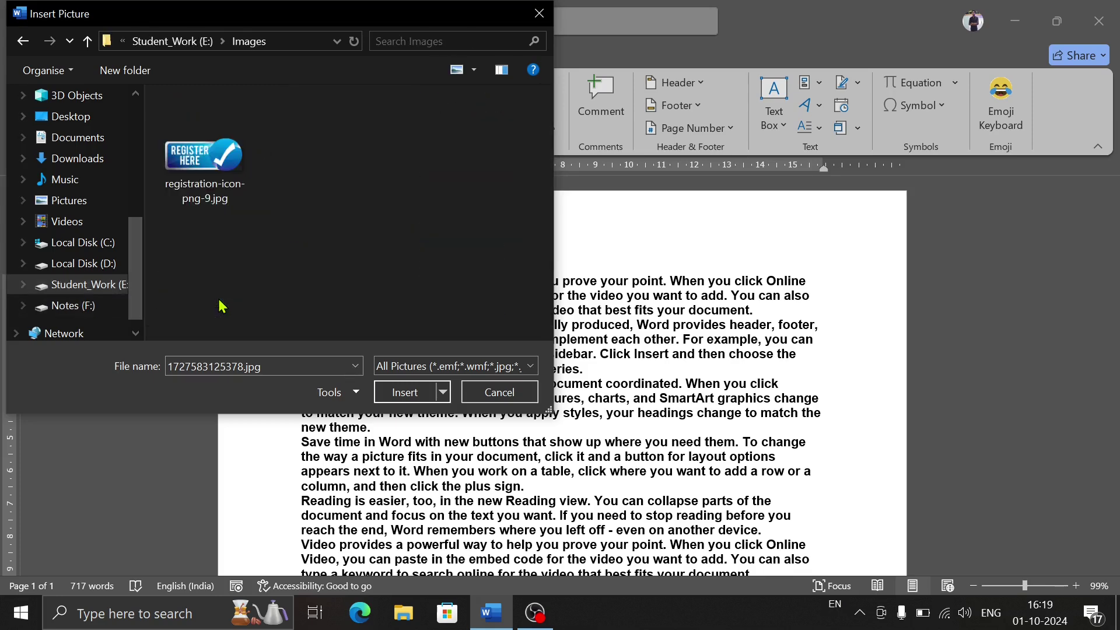
click(23, 42)
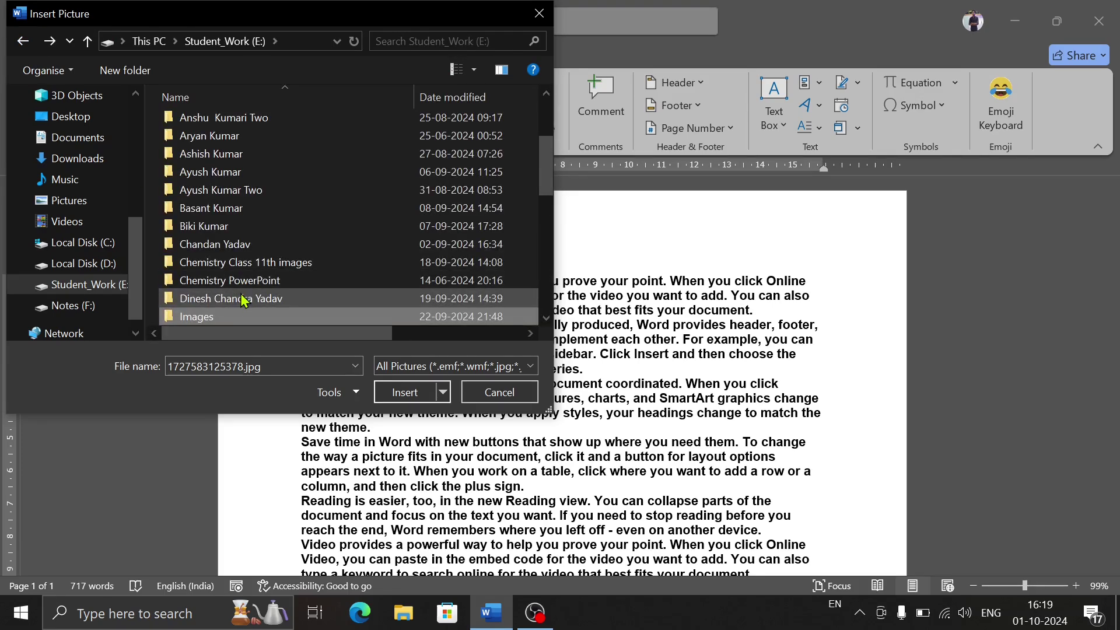
double_click(245, 265)
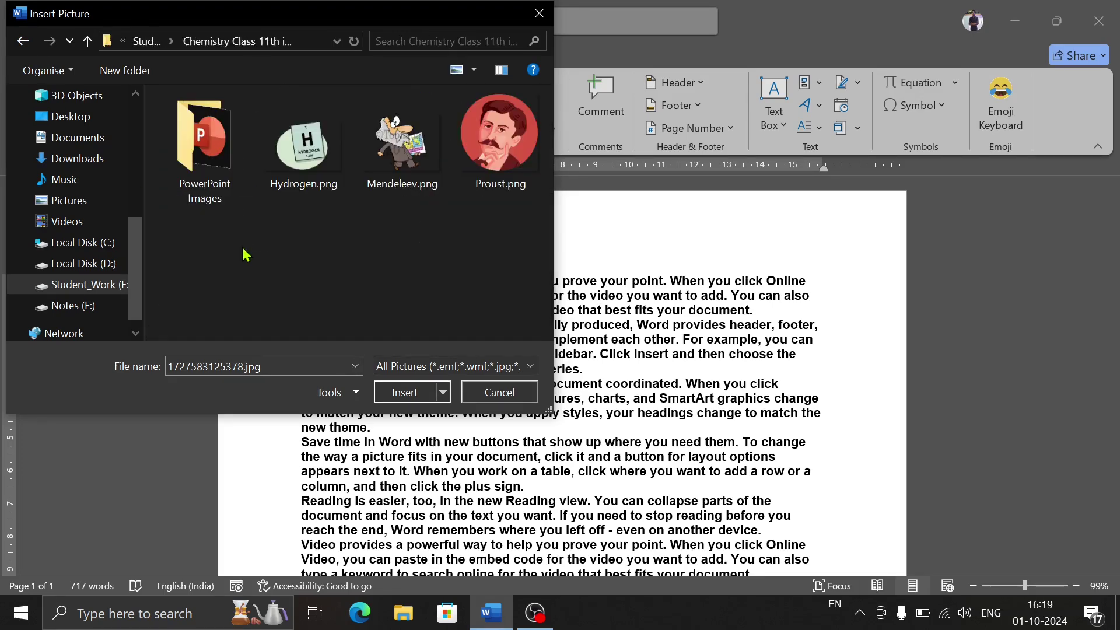
click(503, 149)
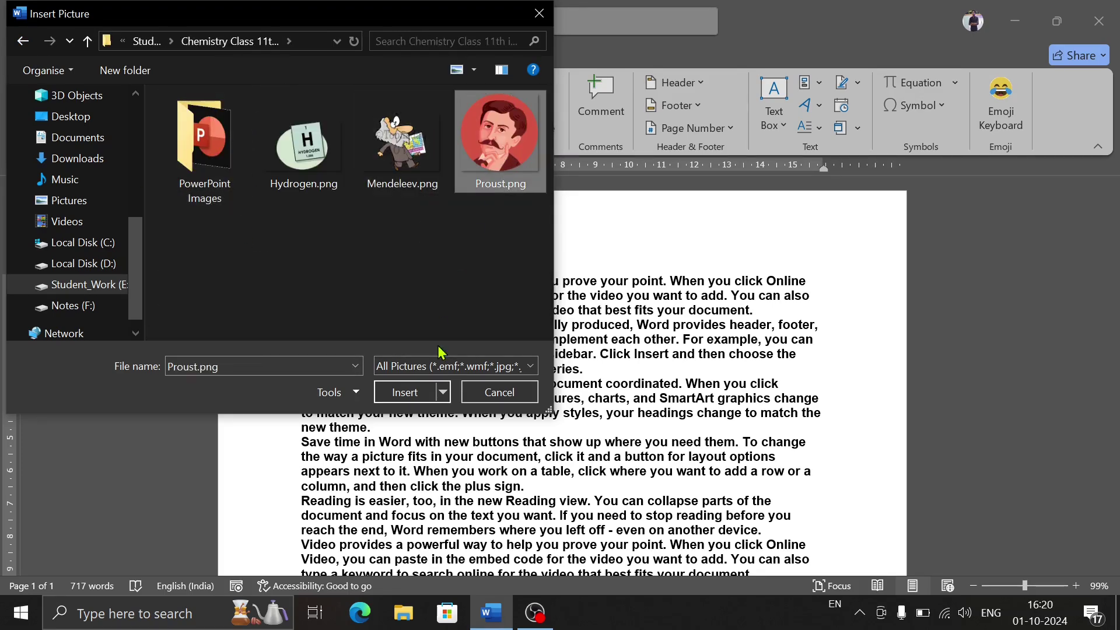
click(427, 395)
click(424, 394)
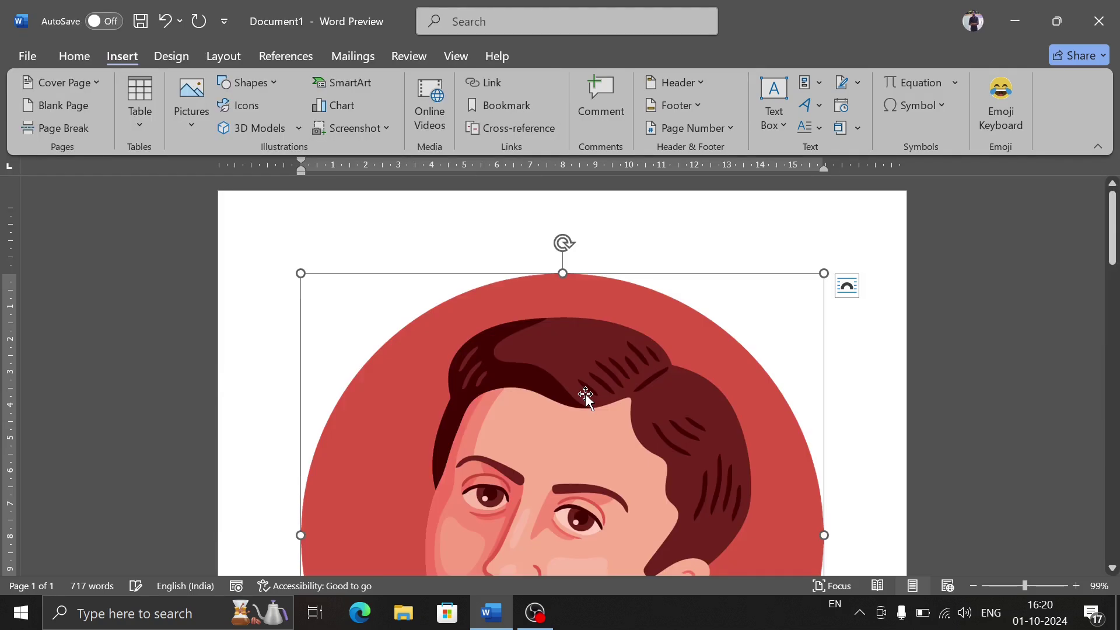
Resize the Proust portrait to about two-thirds size, then reselect it.
click(585, 397)
scroll(586, 396, down, 5)
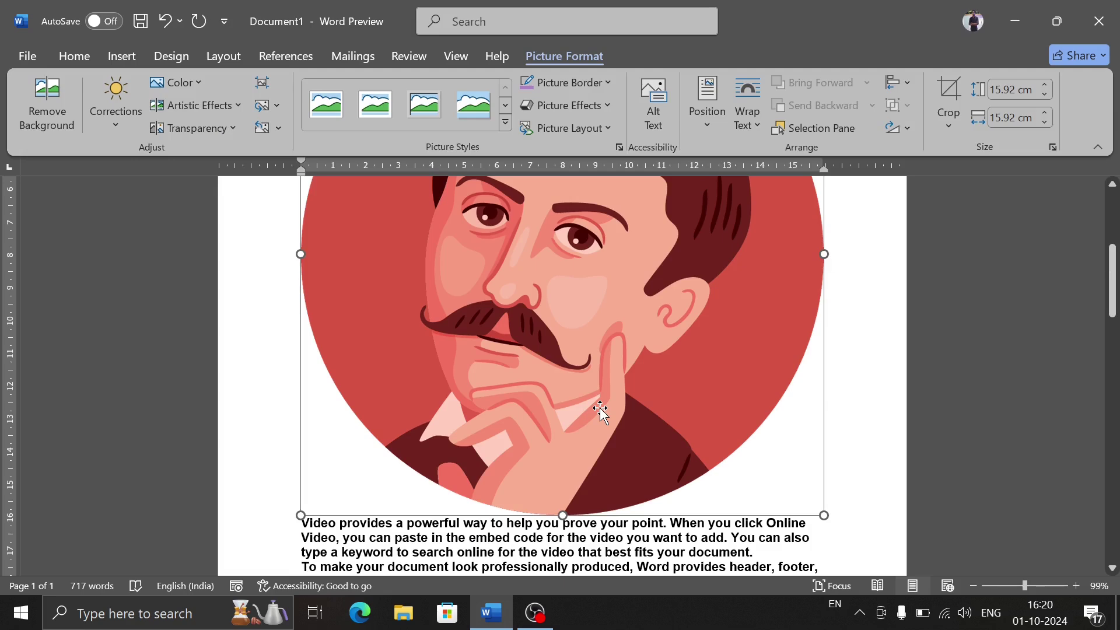
scroll(600, 413, down, 3)
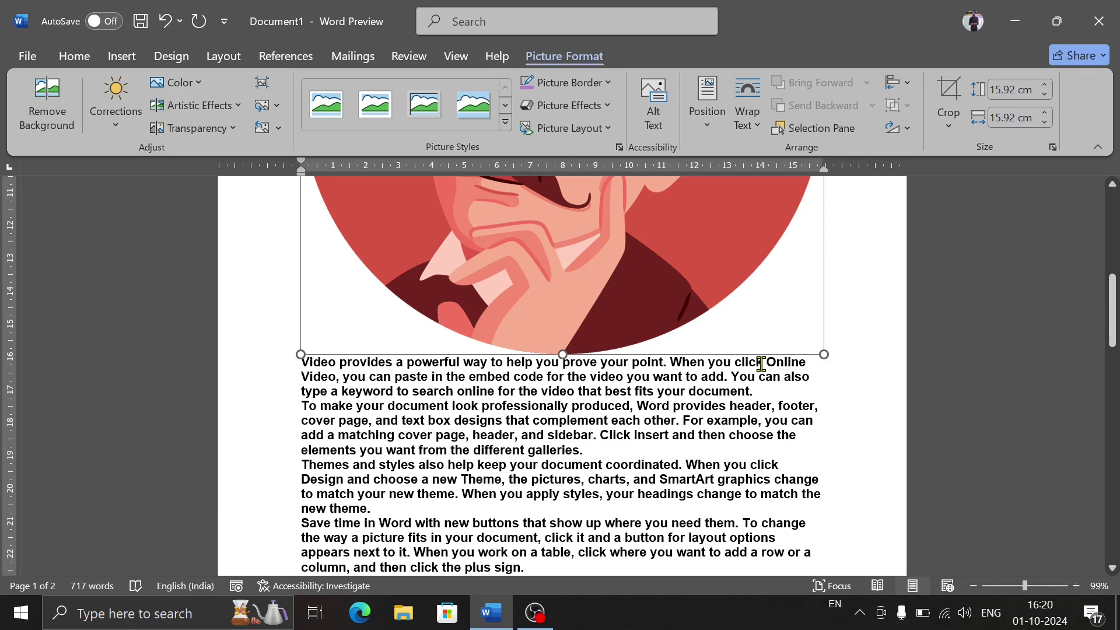
key(ctrl+y)
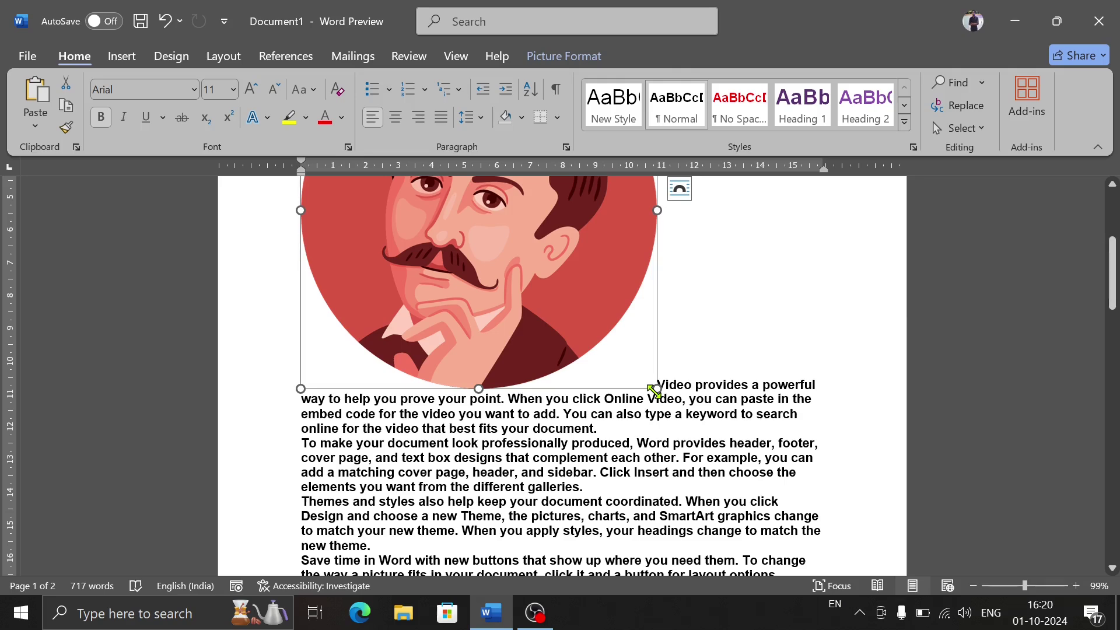
drag(653, 389, 521, 253)
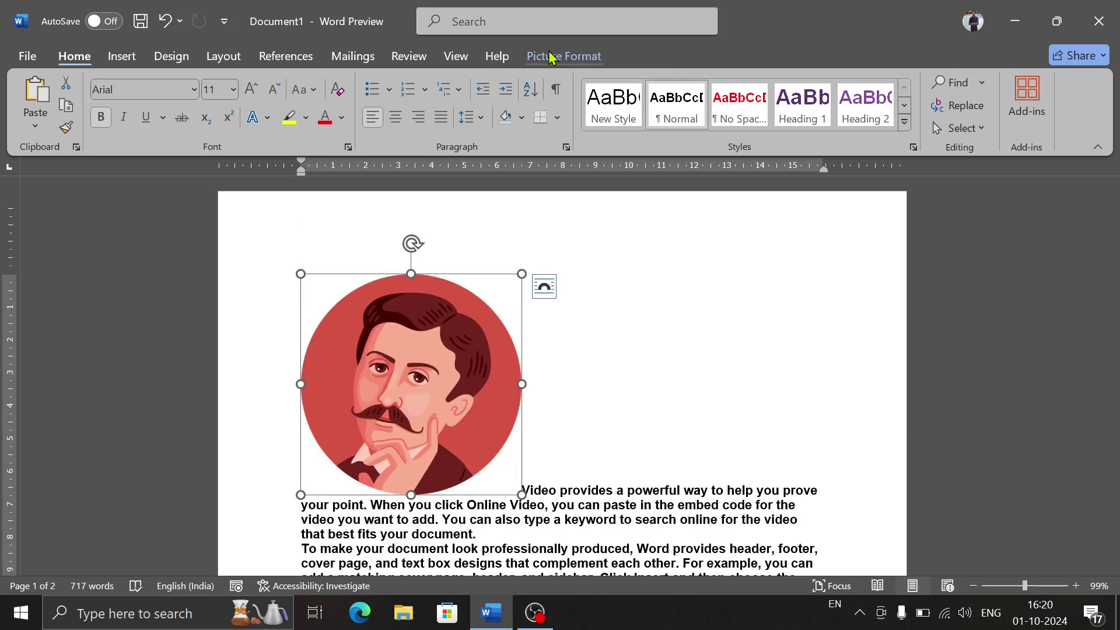
click(598, 368)
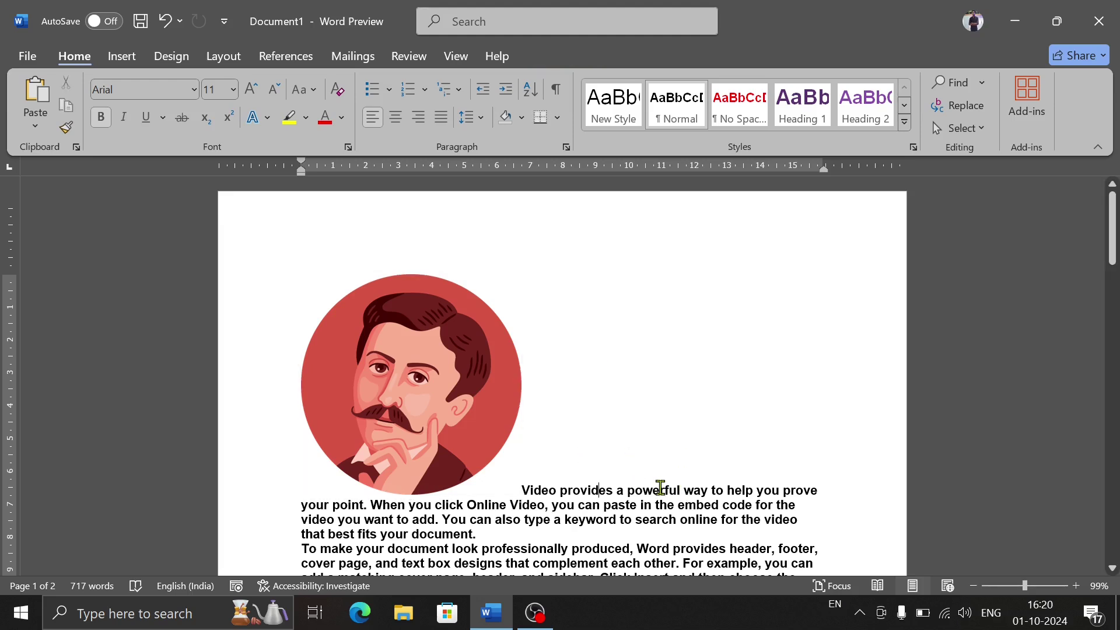
click(440, 387)
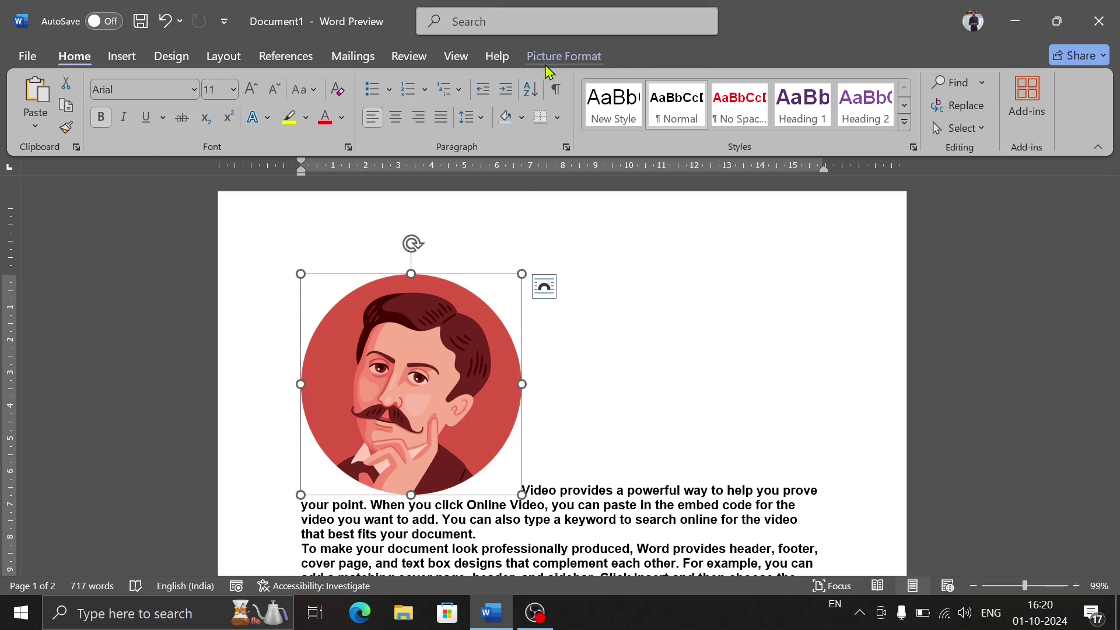
Show the portrait's Position choices, first under Picture Format, then under Layout.
click(549, 61)
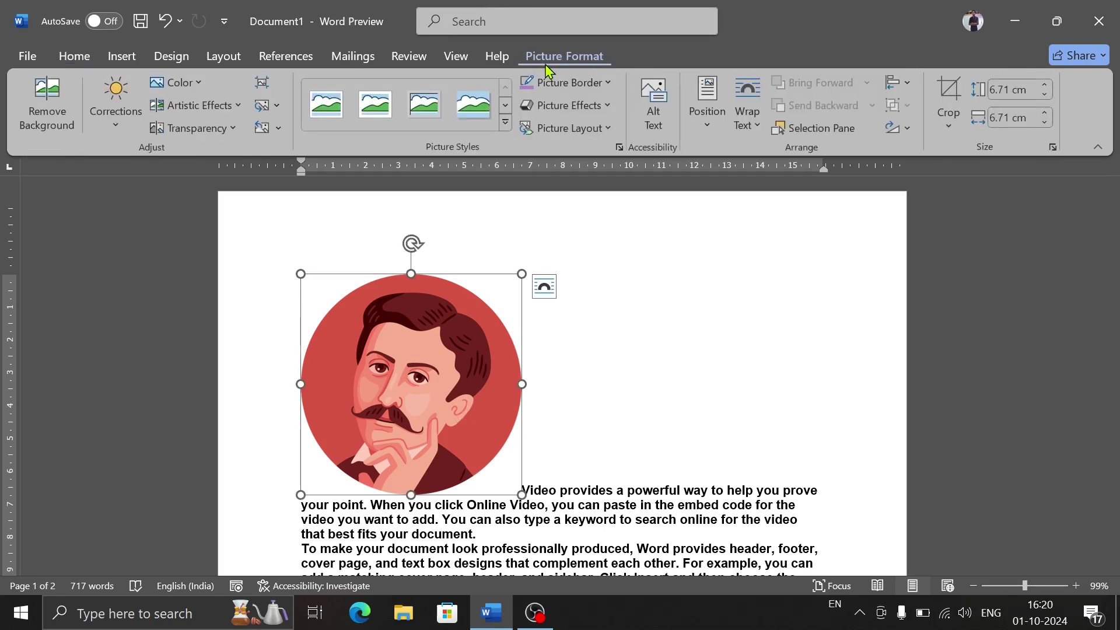
click(704, 134)
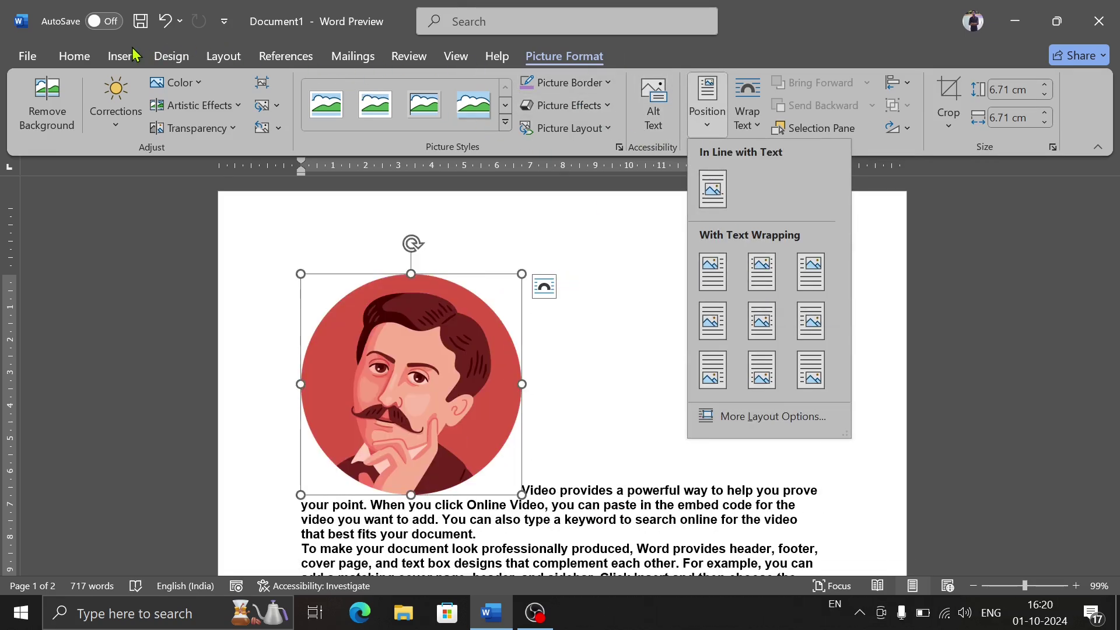
click(223, 56)
click(223, 56)
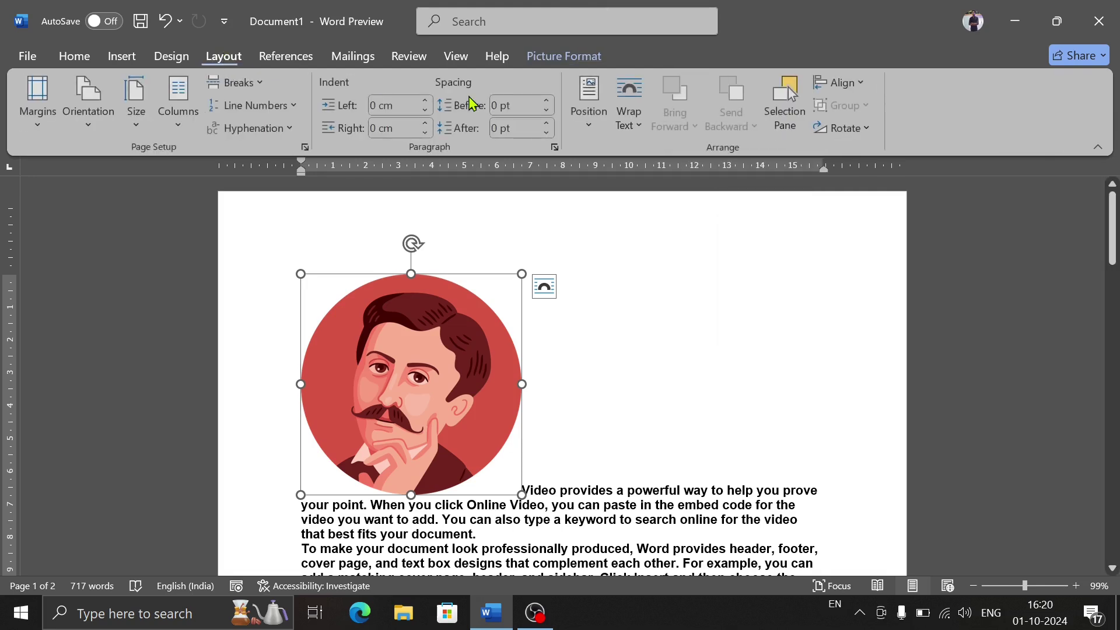
click(604, 133)
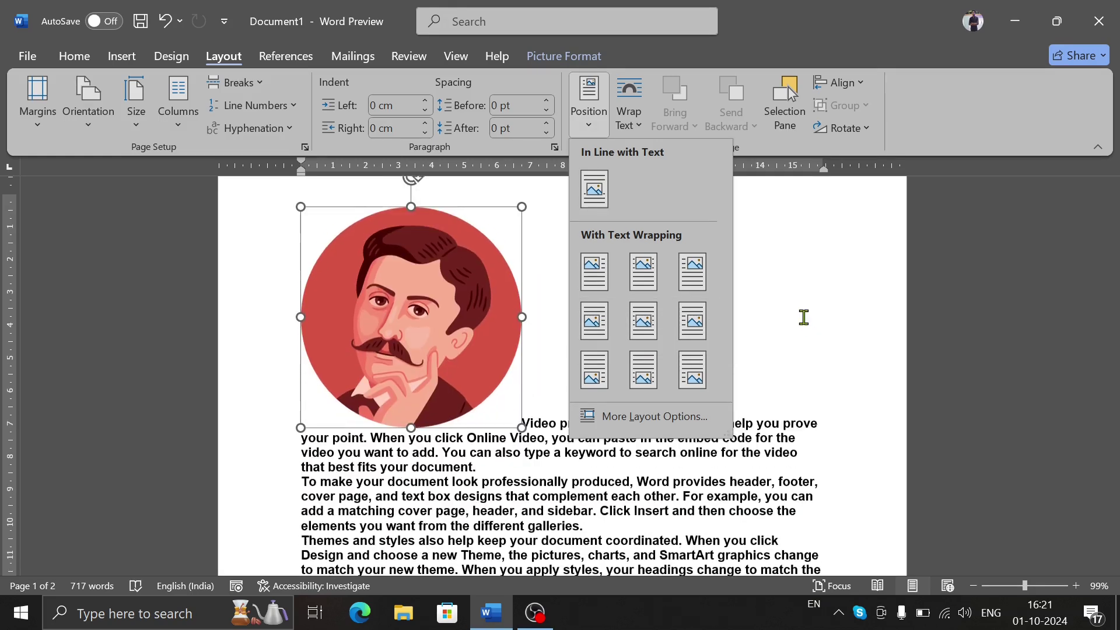
Position the portrait middle-left, then middle centre with text wrapping, and zoom out.
scroll(803, 318, down, 4)
click(595, 321)
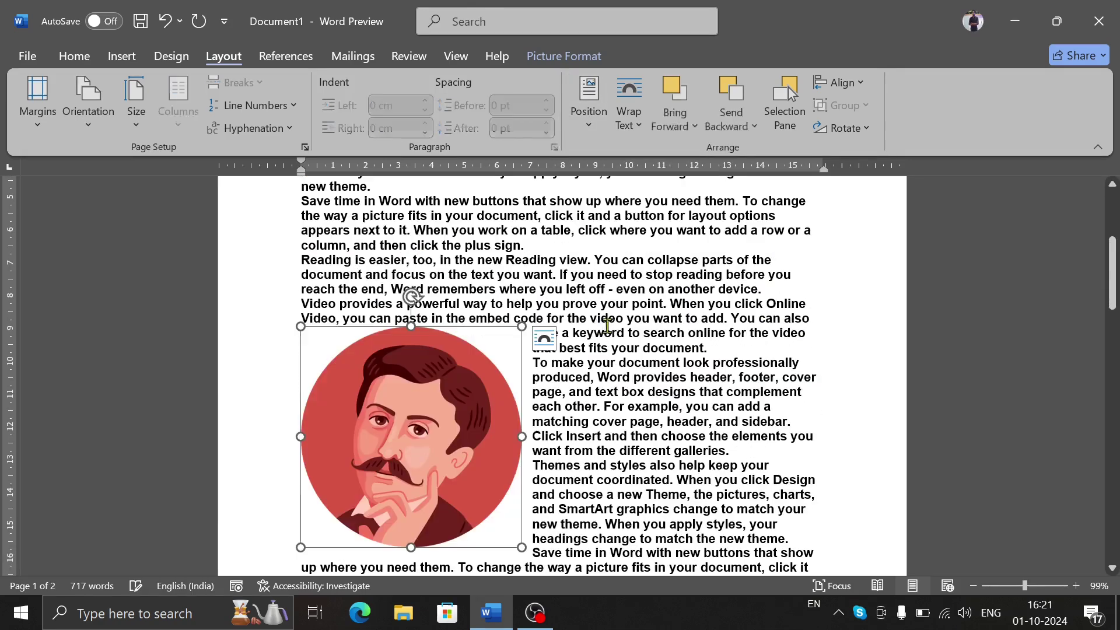
scroll(640, 341, down, 1)
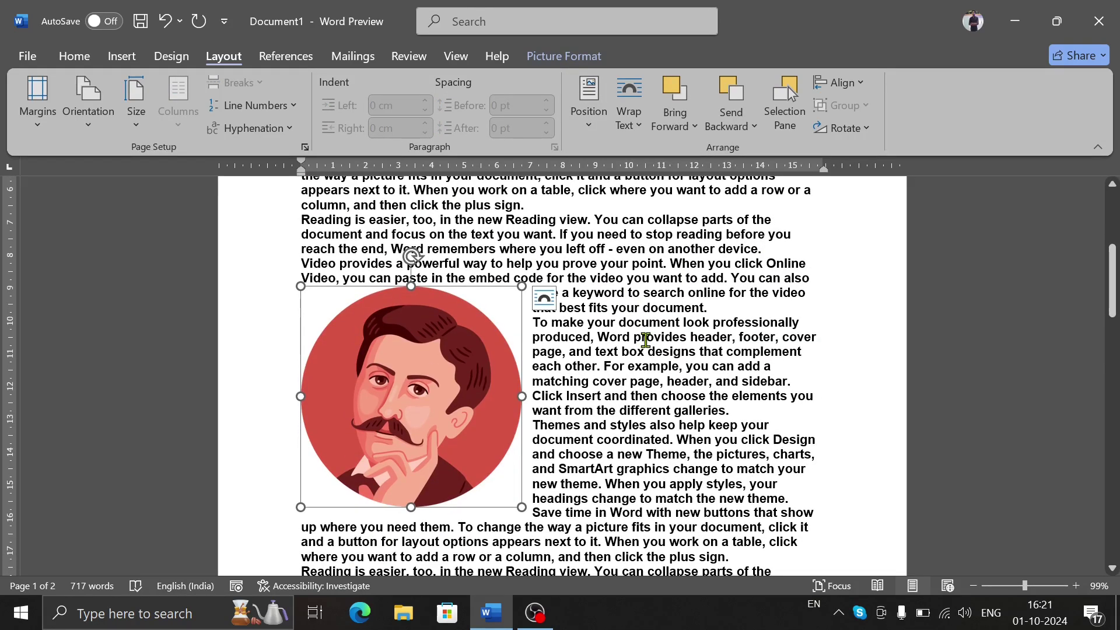
click(596, 125)
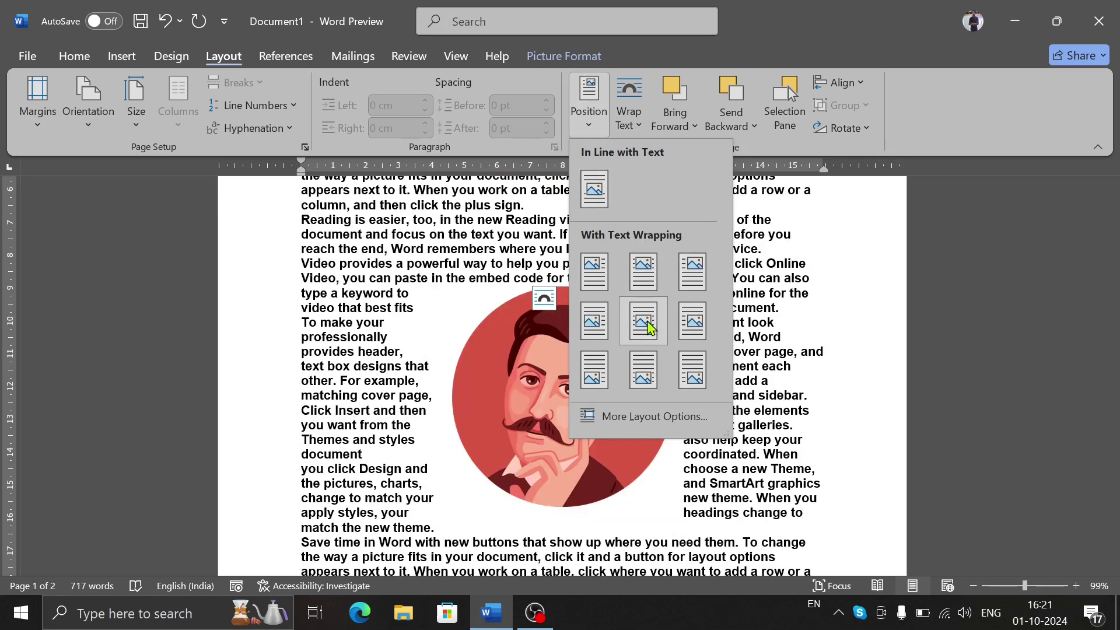
click(648, 325)
scroll(665, 344, up, 4)
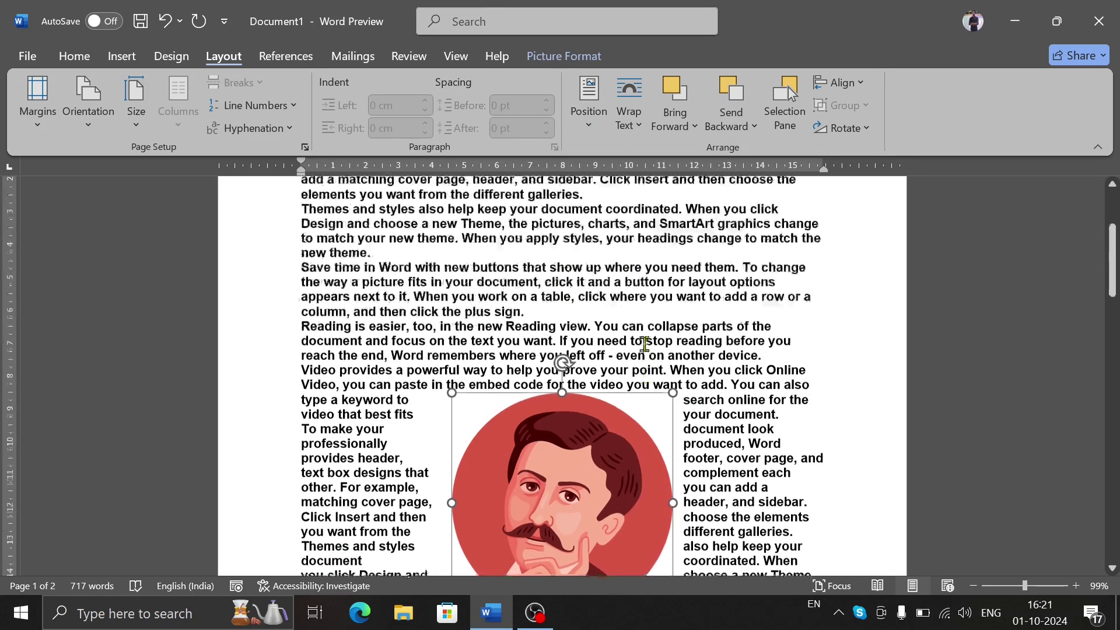
scroll(666, 349, down, 3)
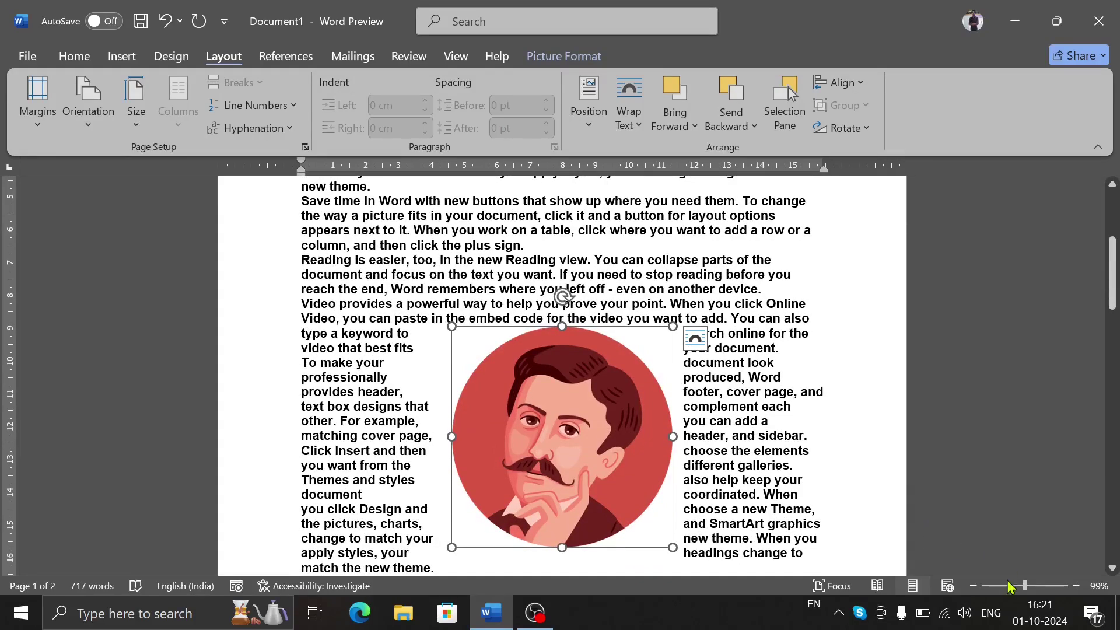
click(973, 586)
Zoom out to the whole page and move the portrait to middle-right, then bottom-left.
click(972, 585)
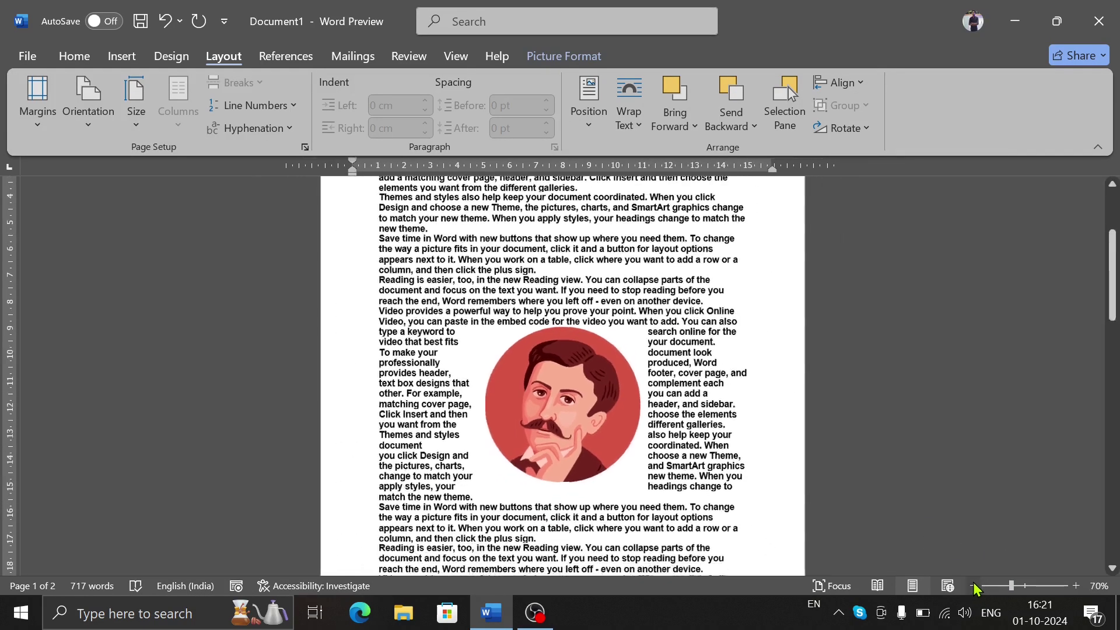
click(972, 585)
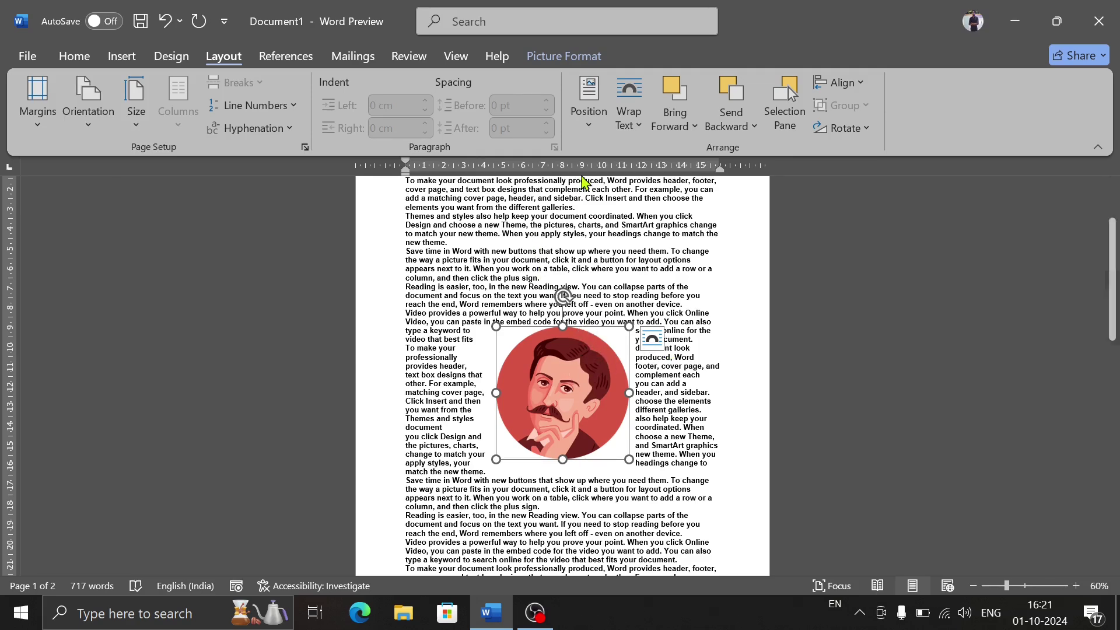
click(589, 102)
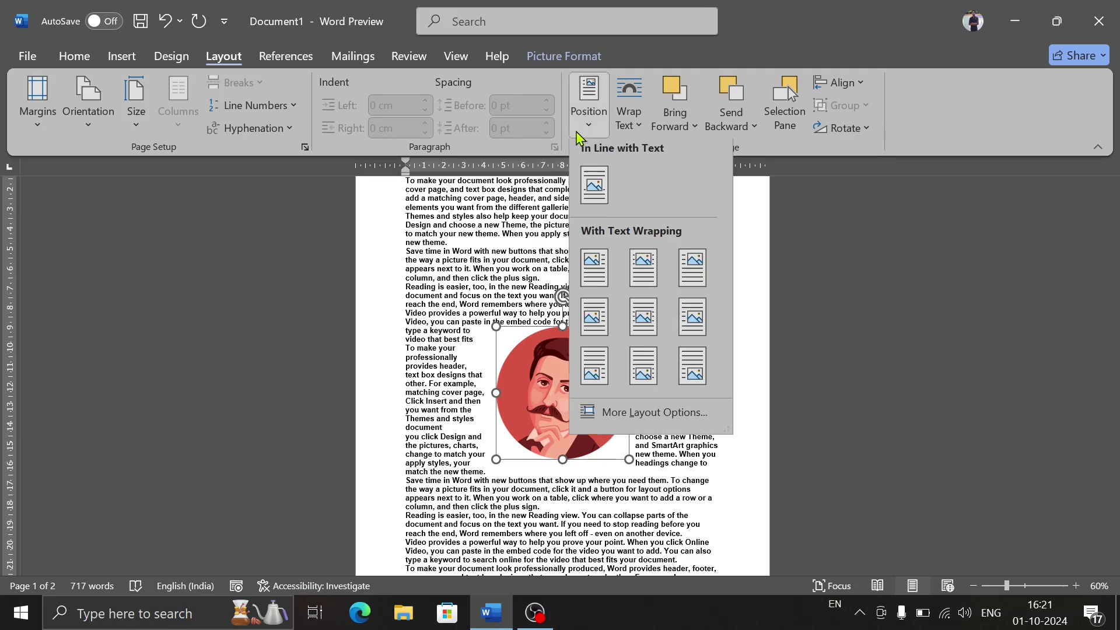
click(695, 330)
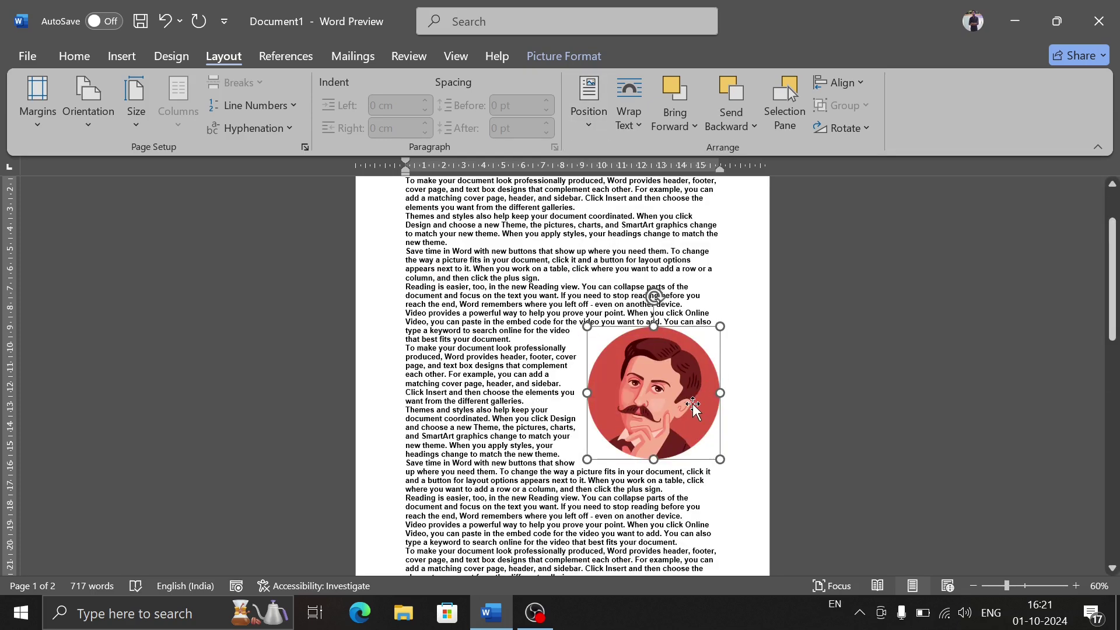
scroll(692, 404, down, 3)
scroll(692, 404, down, 1)
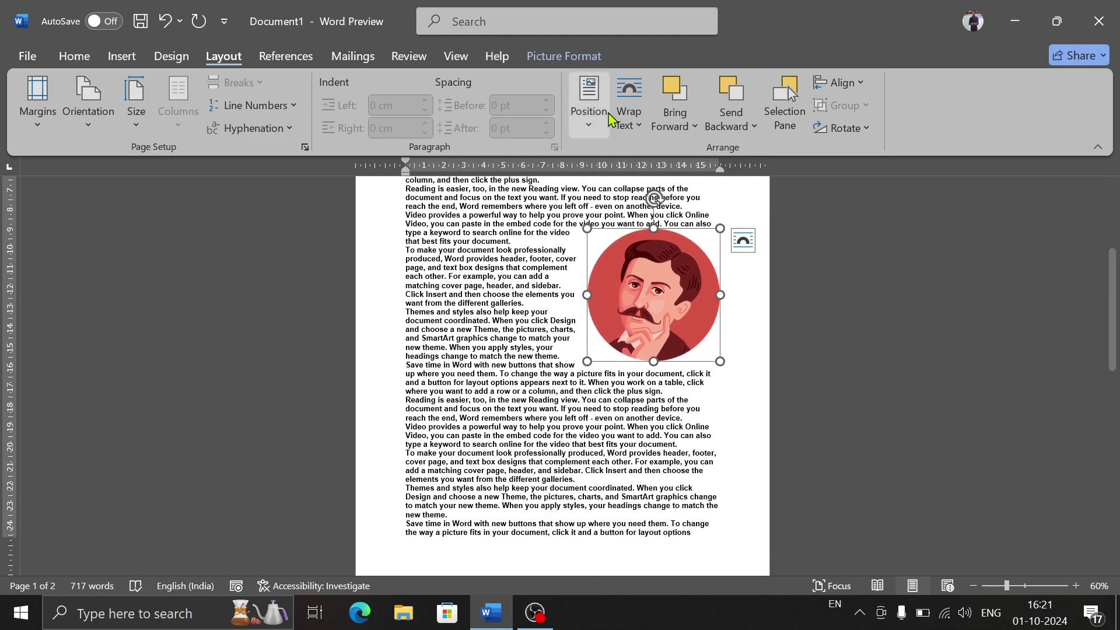
click(589, 116)
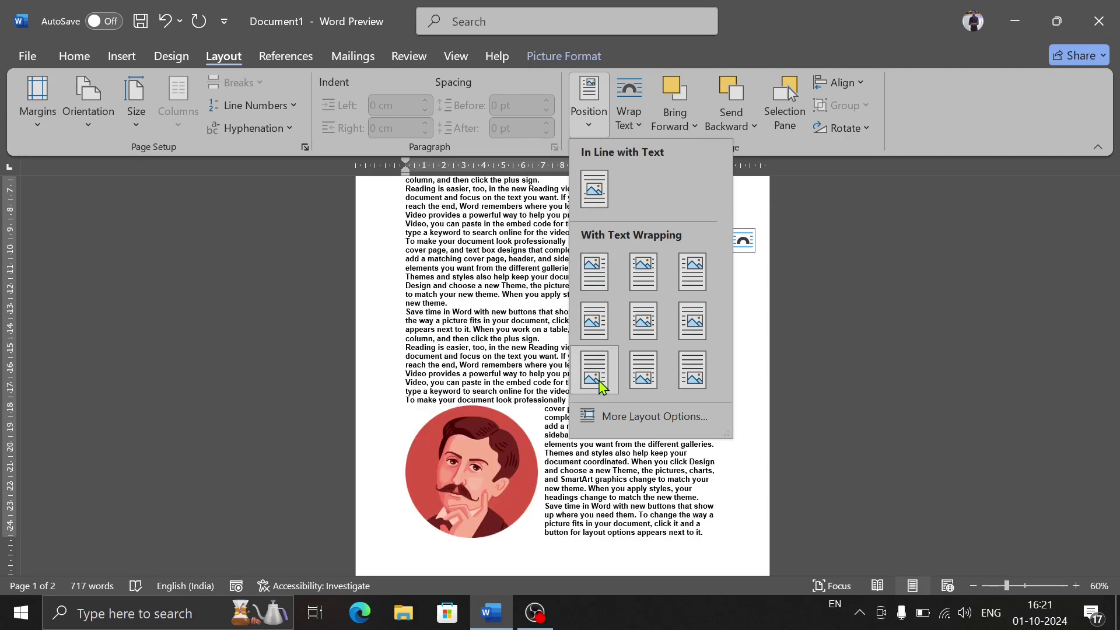
click(594, 371)
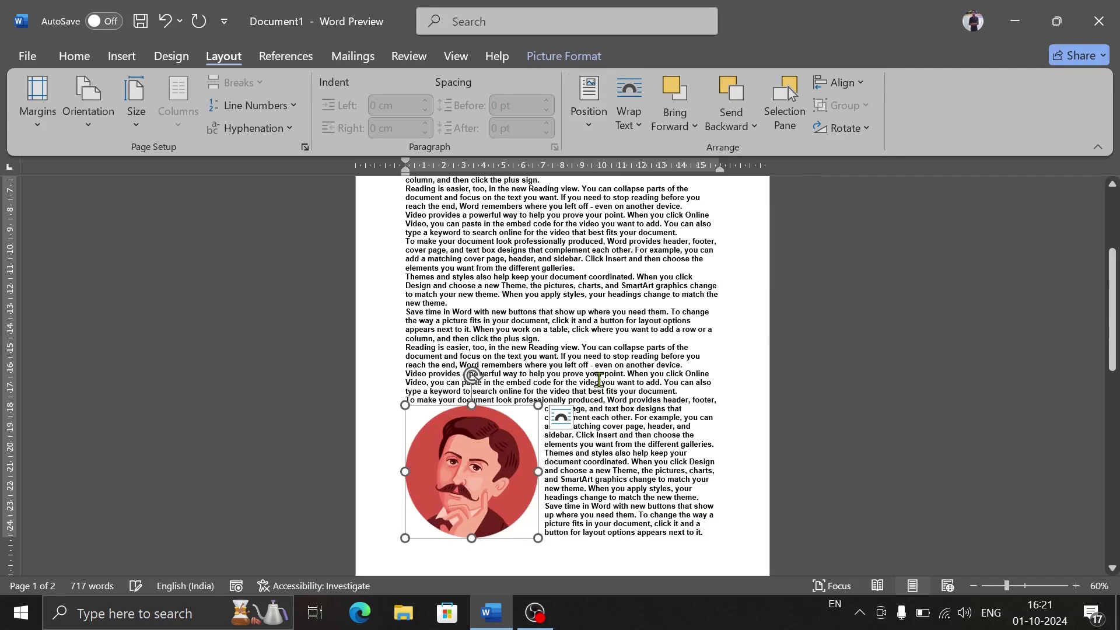
Try the portrait at bottom-centre and bottom-right, then return it to middle centre.
click(589, 105)
click(640, 372)
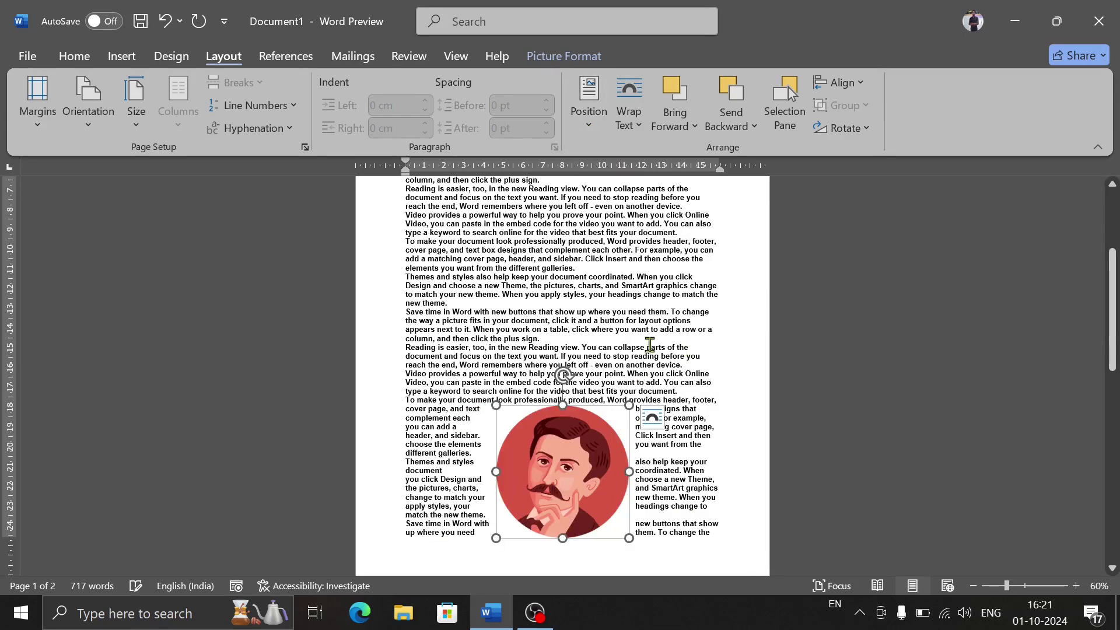
click(589, 105)
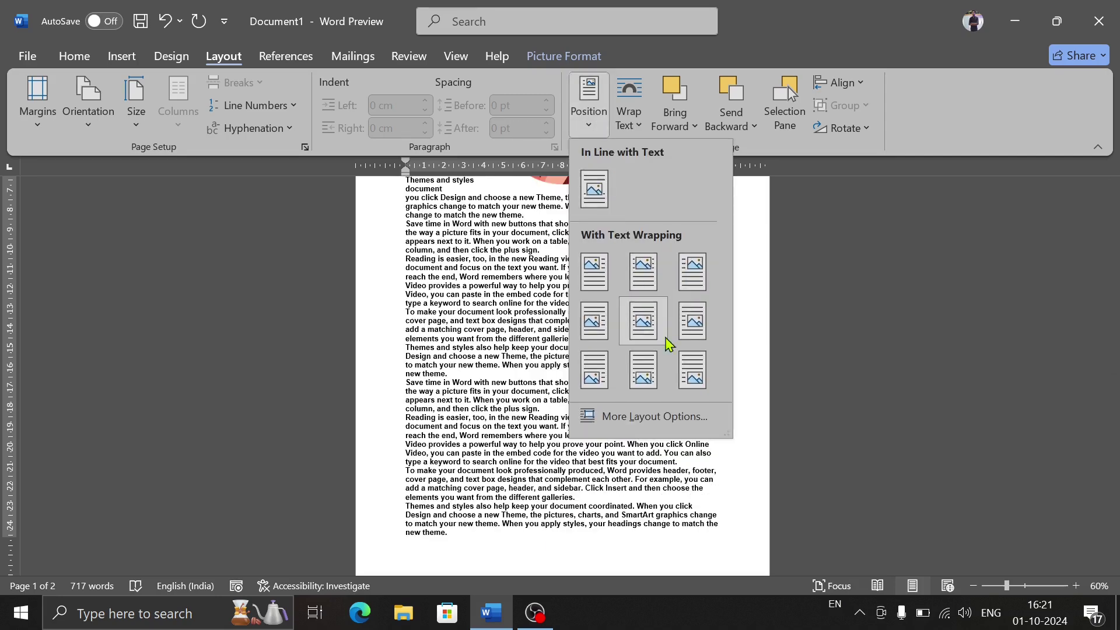
click(691, 372)
scroll(636, 379, up, 3)
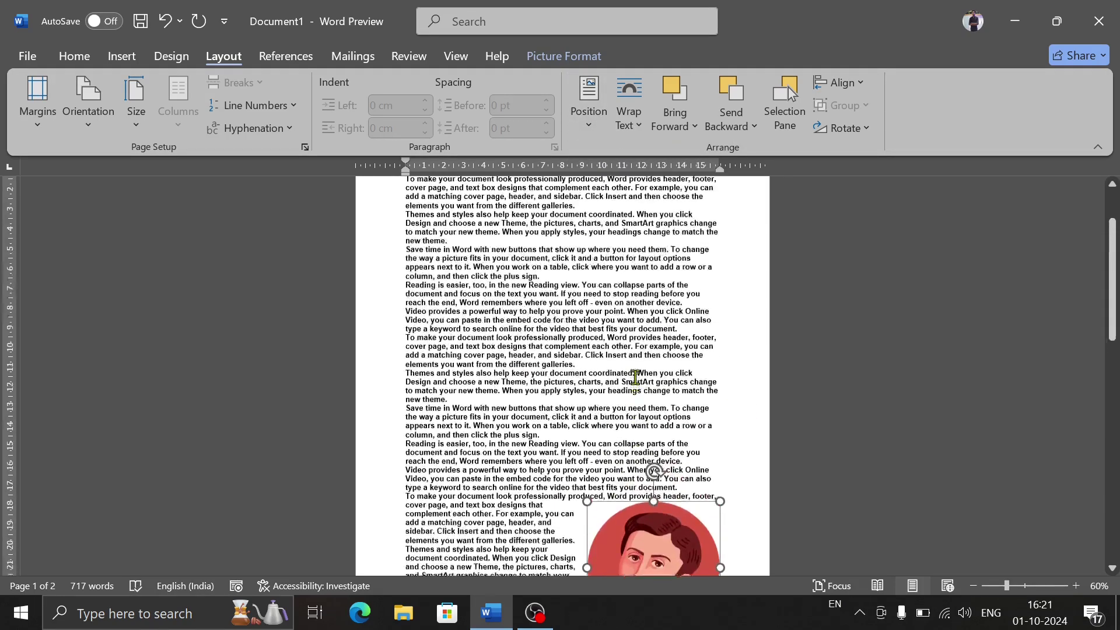
scroll(636, 385, down, 5)
scroll(636, 390, down, 1)
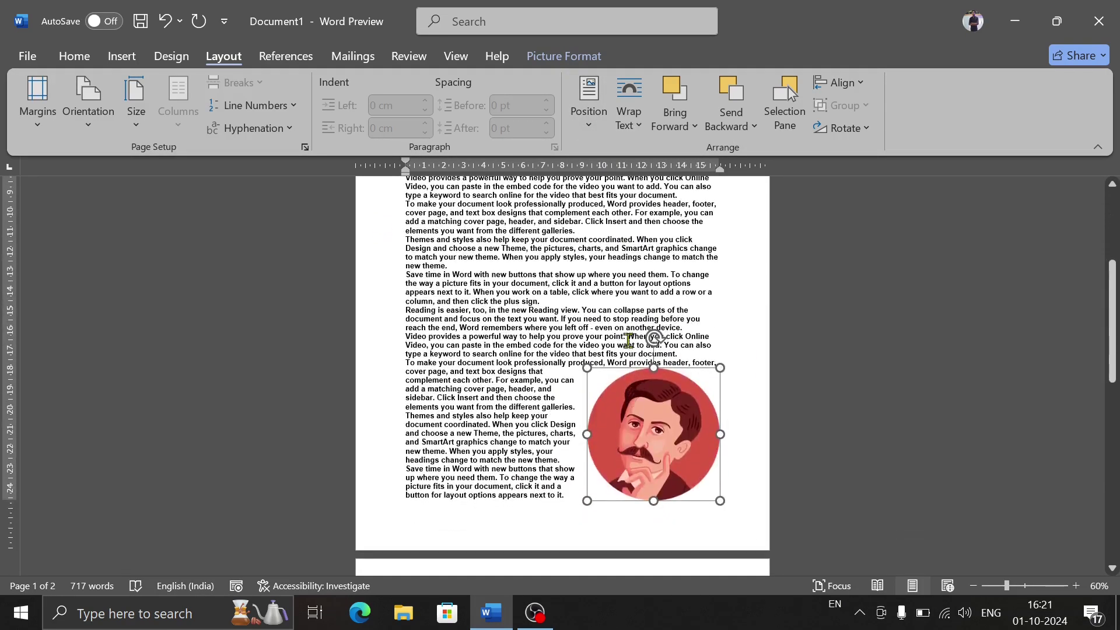
click(590, 102)
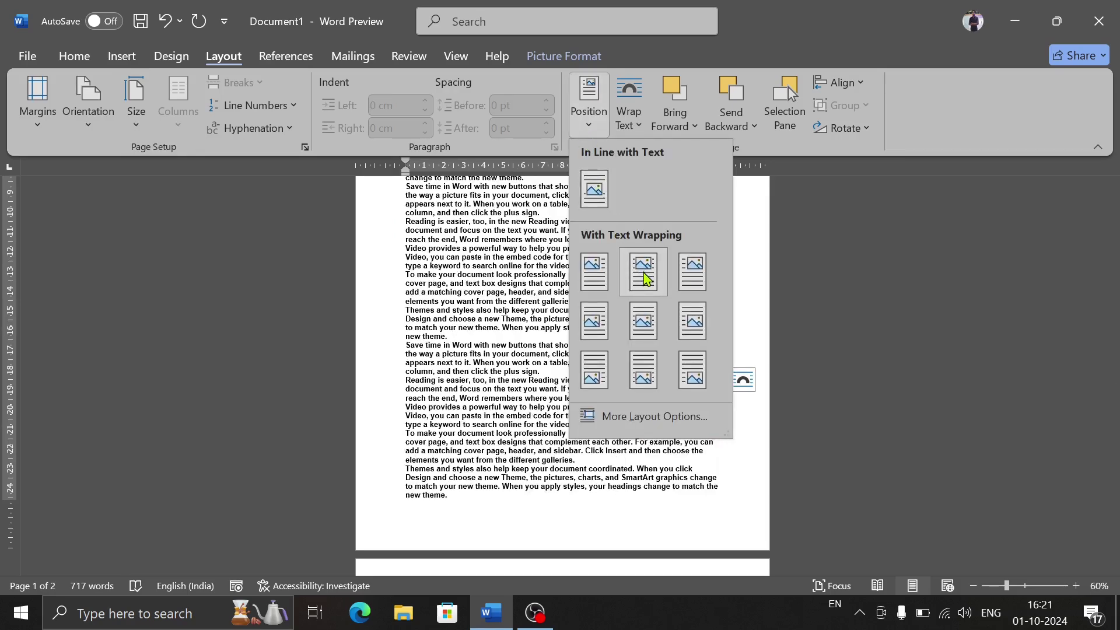
click(645, 321)
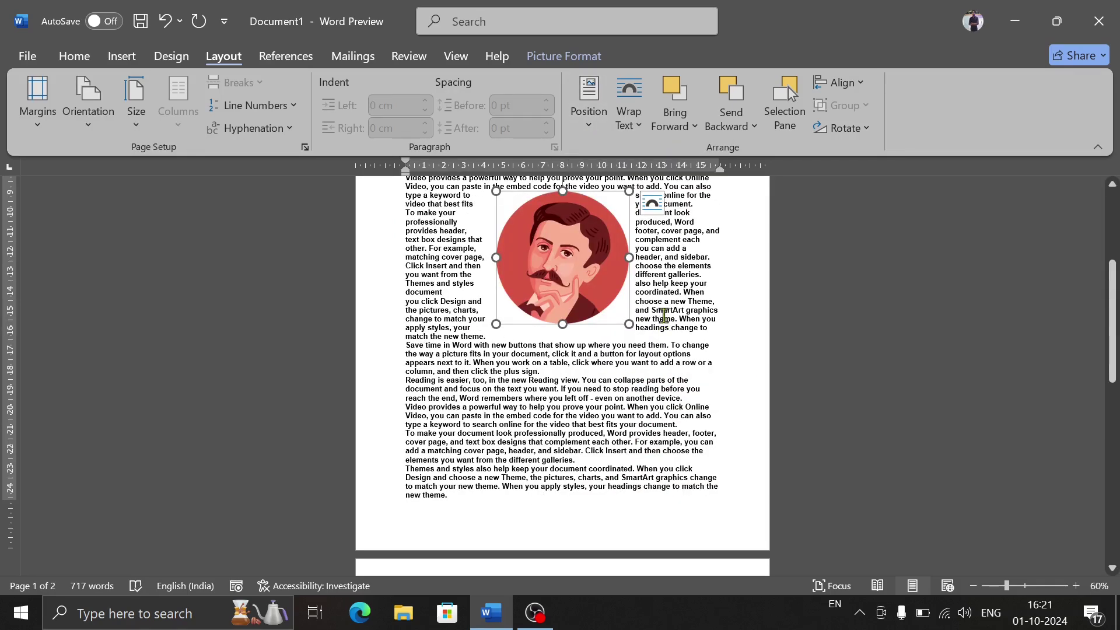
Set the portrait's text wrapping to Behind Text so the paragraphs run across it.
click(649, 136)
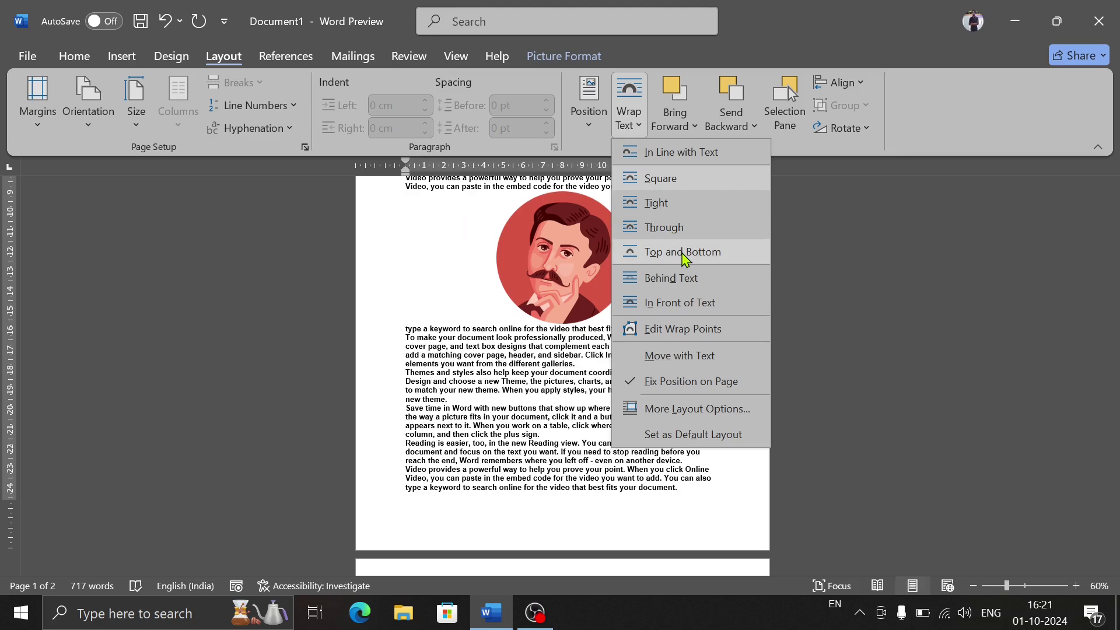
click(697, 281)
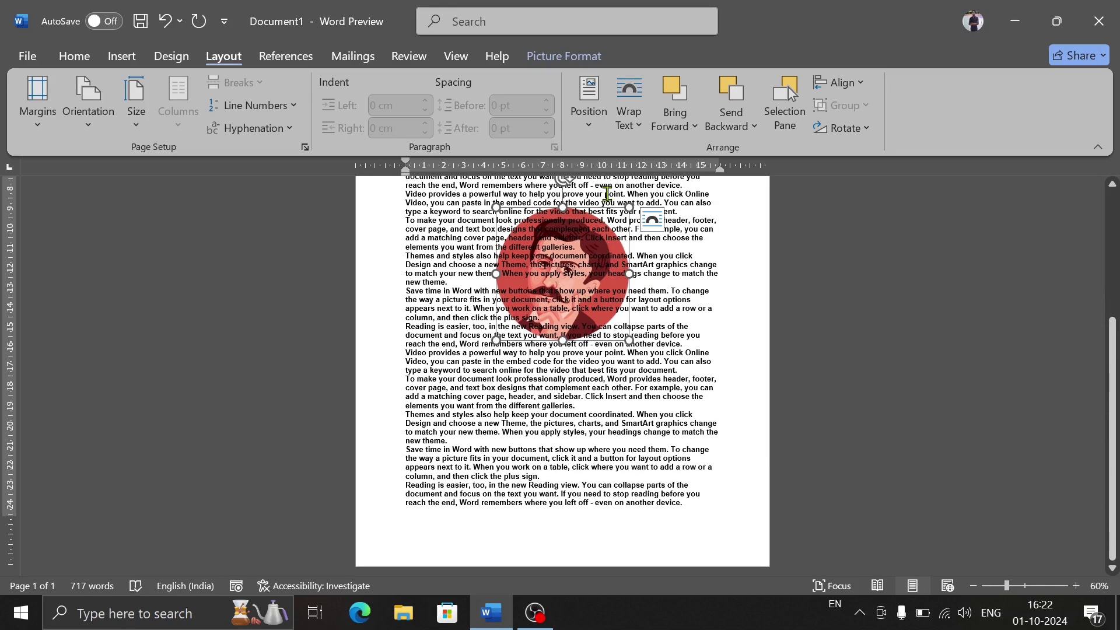
click(633, 123)
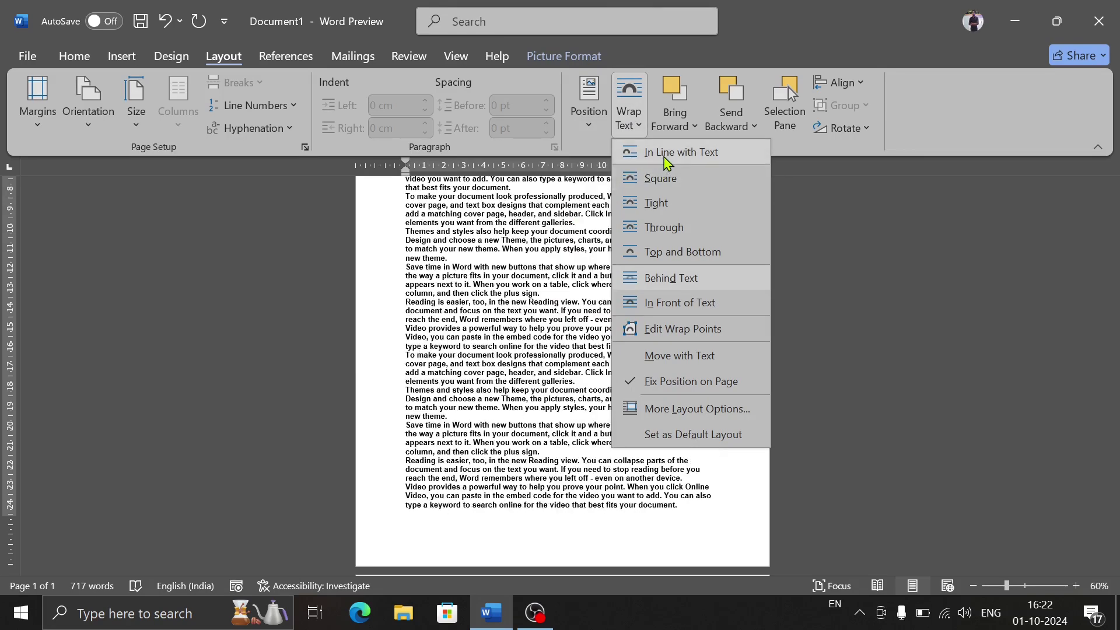
Set the Proust portrait to In Line with Text so the paragraphs flow below it onto two pages.
click(665, 154)
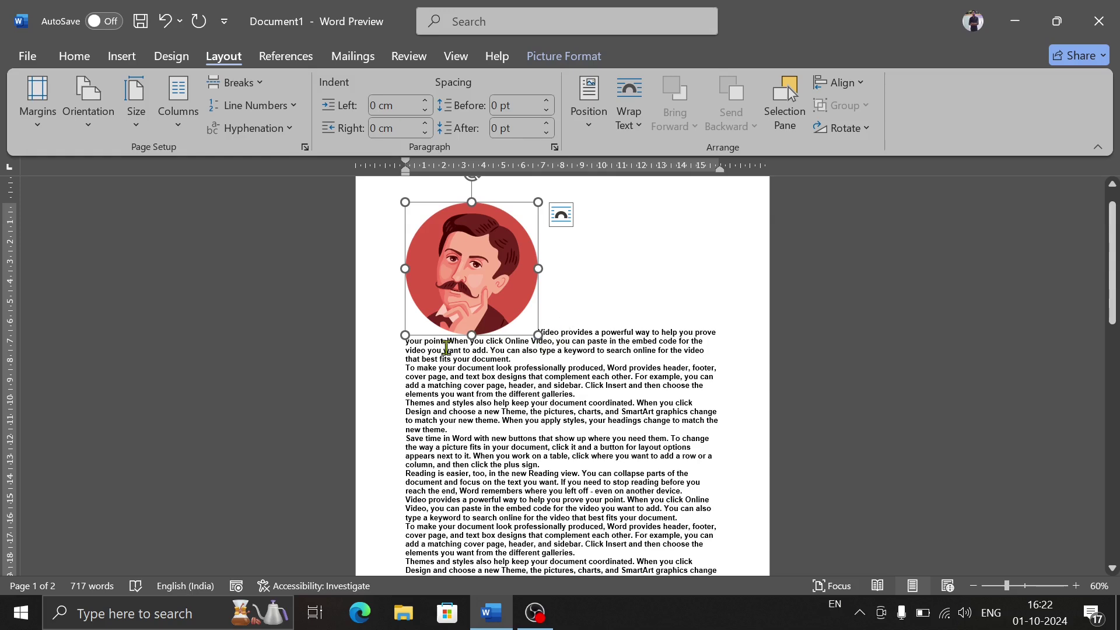
click(408, 345)
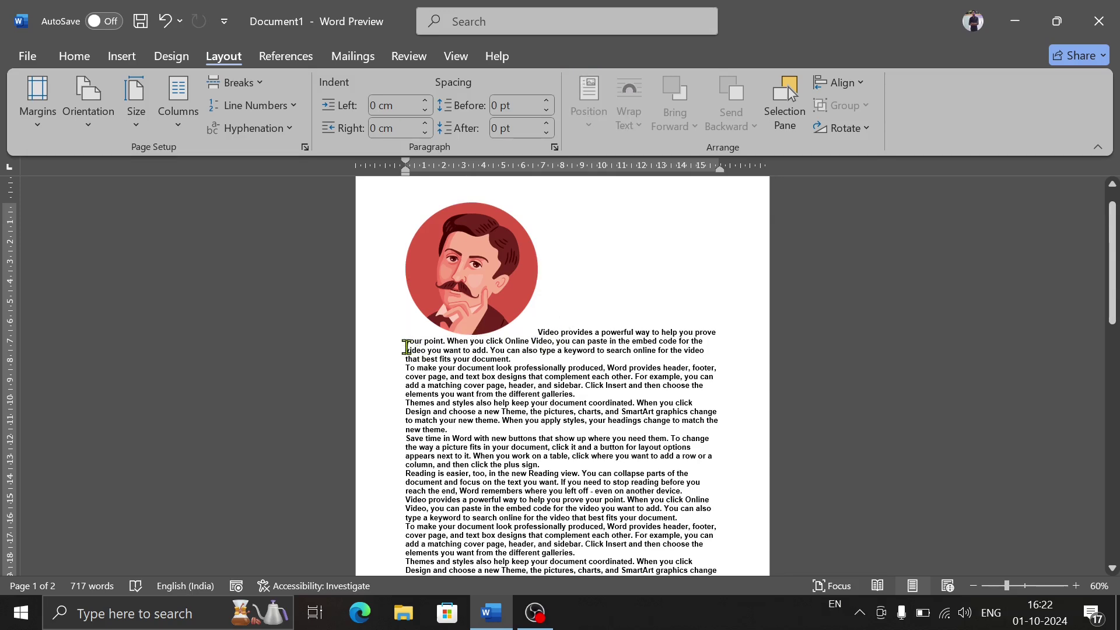
click(477, 306)
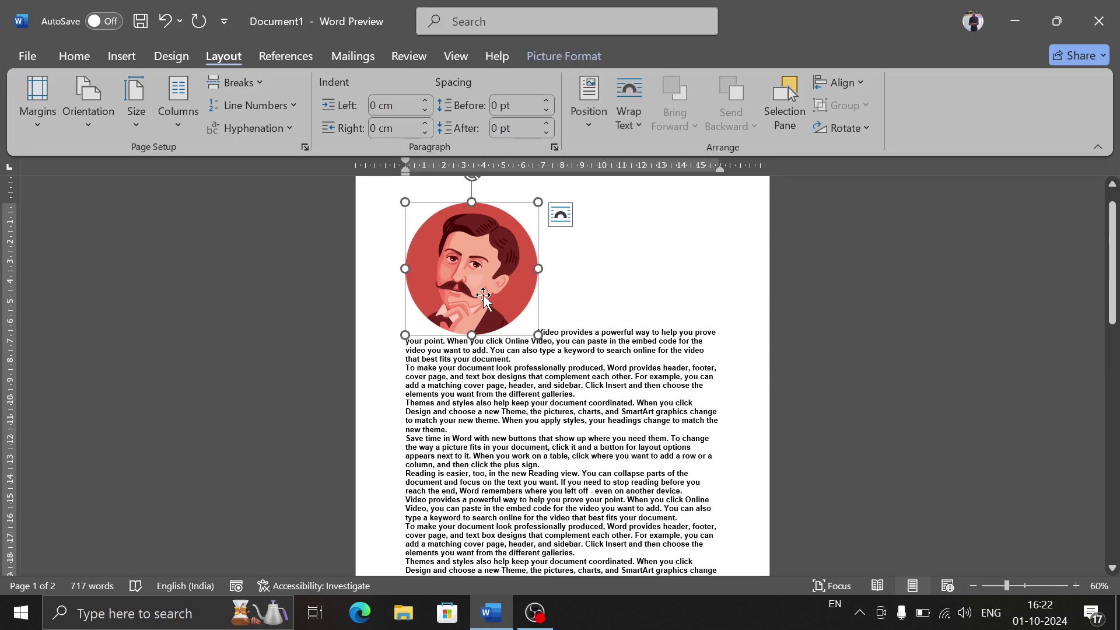
click(628, 111)
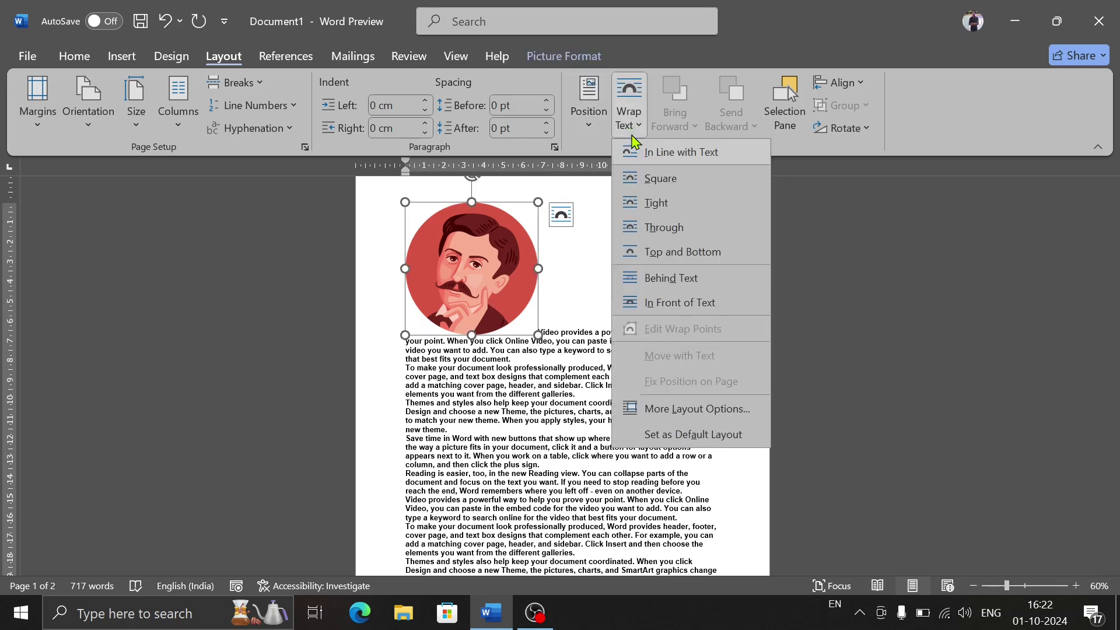
Apply Square wrapping to the portrait and drag it down to the second 'Themes and styles' paragraph.
click(691, 185)
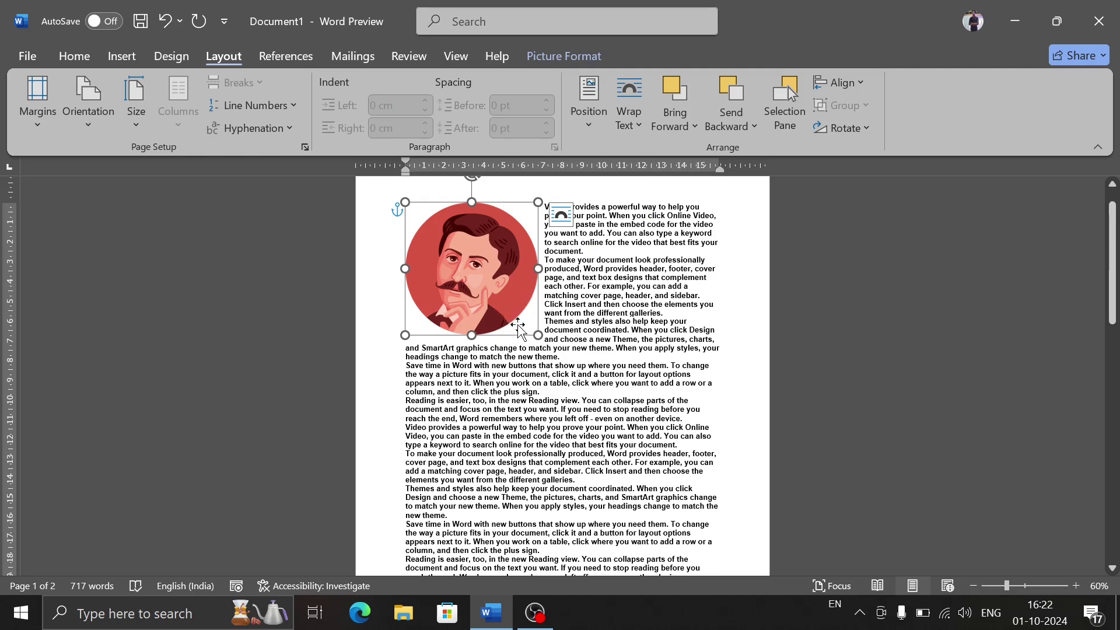
mouse_move(507, 315)
mouse_down()
mouse_move(539, 308)
mouse_move(686, 348)
mouse_move(603, 343)
mouse_up()
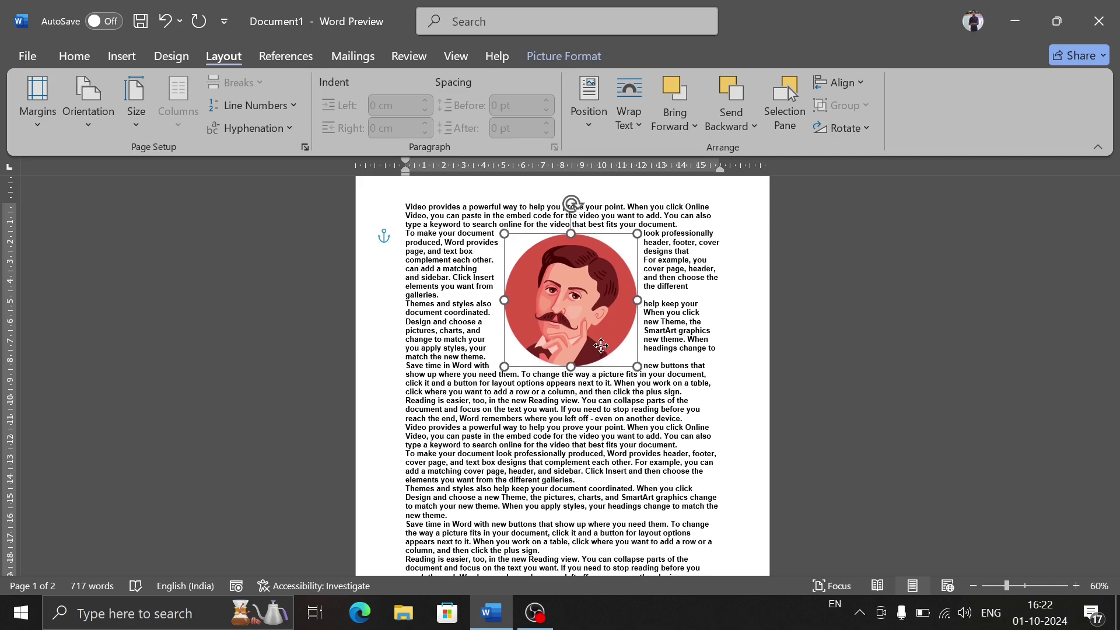
drag(604, 342, 532, 436)
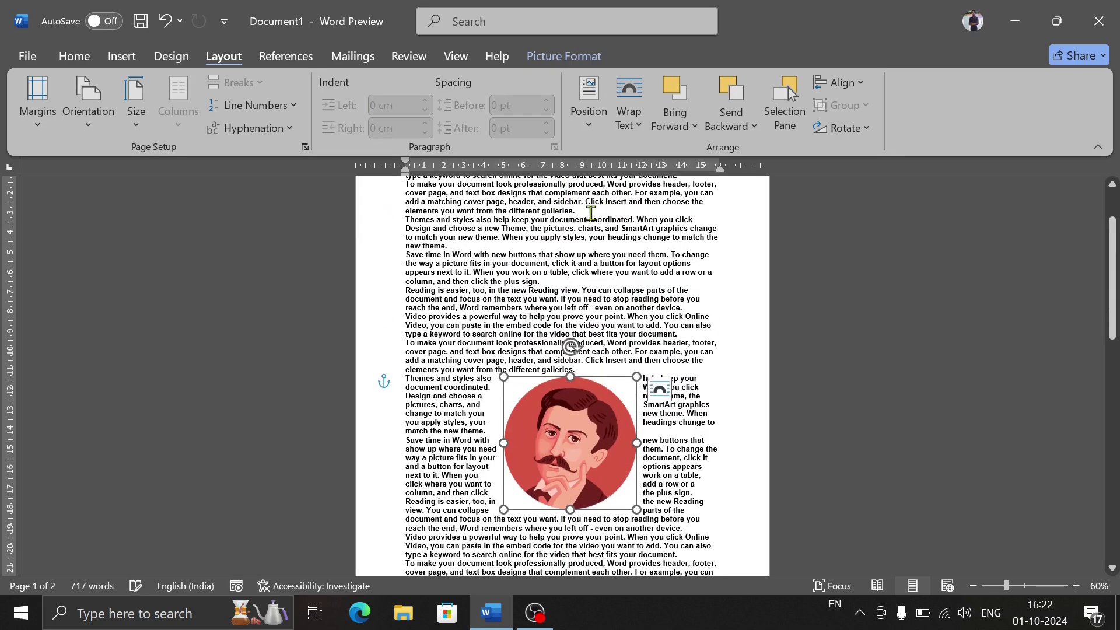
click(633, 120)
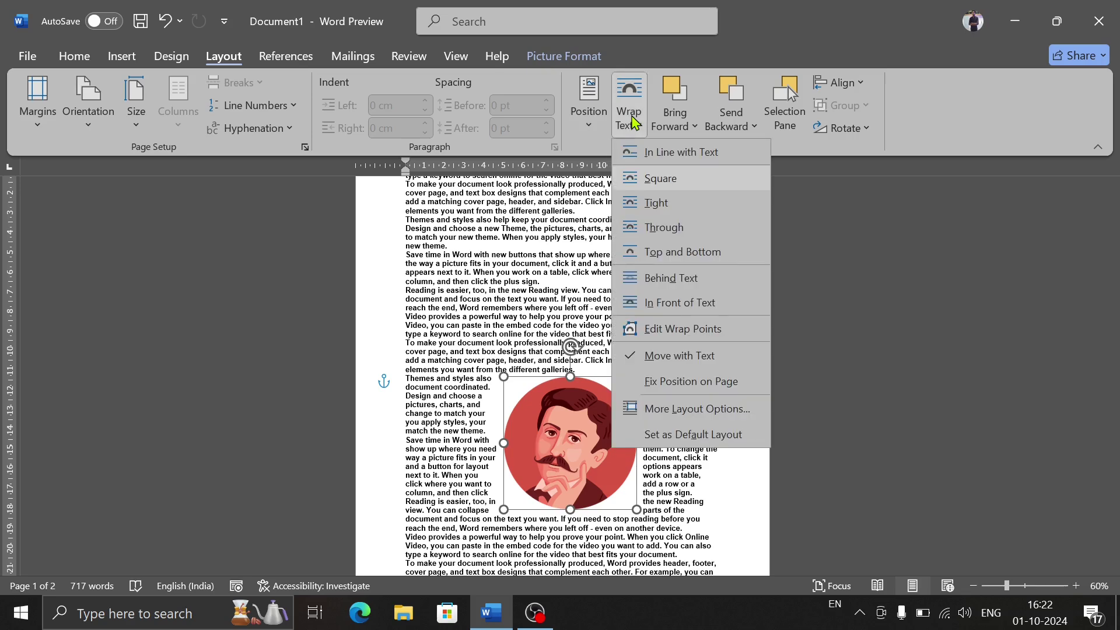
Switch the portrait to Through wrapping and nudge it slightly higher so text flows down both sides.
click(653, 231)
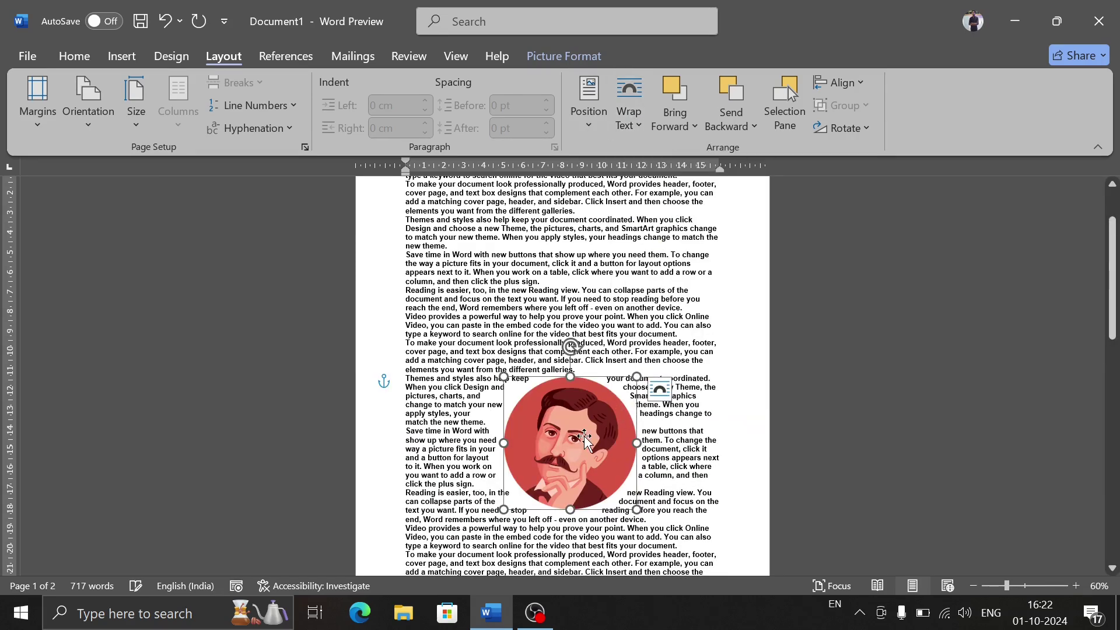
mouse_move(596, 429)
mouse_down()
mouse_move(576, 273)
mouse_move(558, 394)
mouse_move(589, 414)
mouse_up()
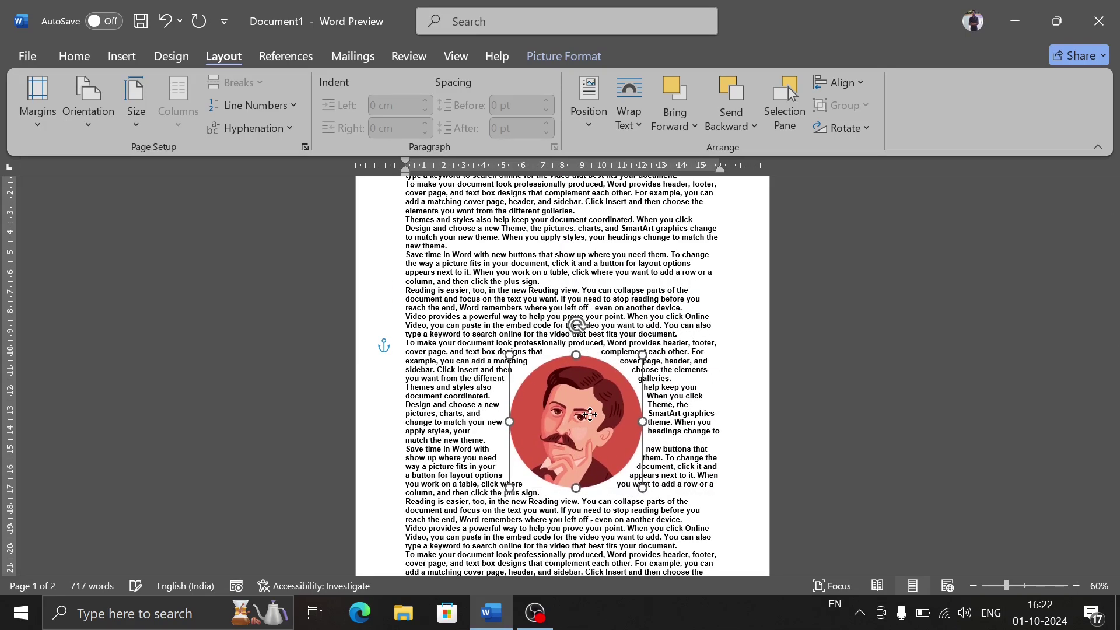
click(621, 130)
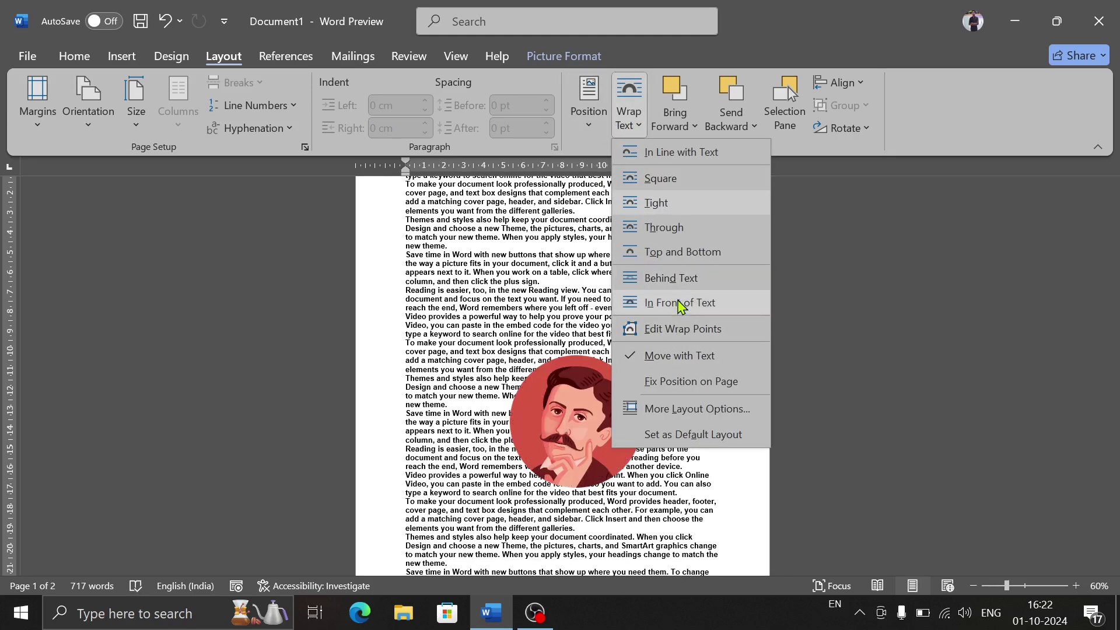
Float the portrait In Front of Text and drag it up and to the left.
click(676, 303)
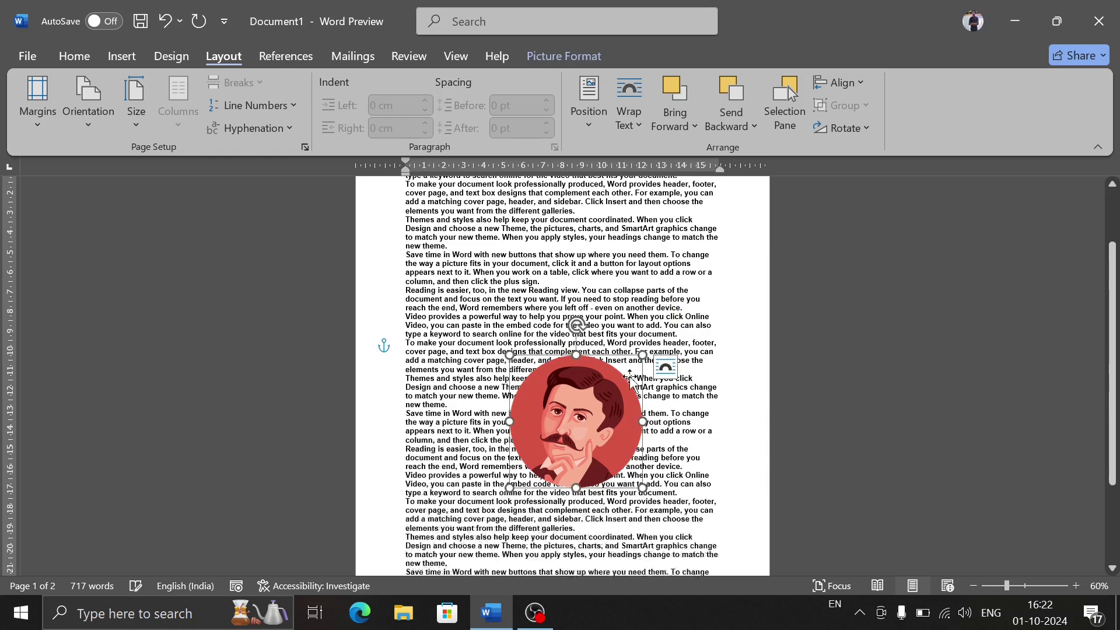
mouse_move(601, 406)
mouse_down()
mouse_move(593, 330)
mouse_move(591, 400)
mouse_move(593, 372)
mouse_up()
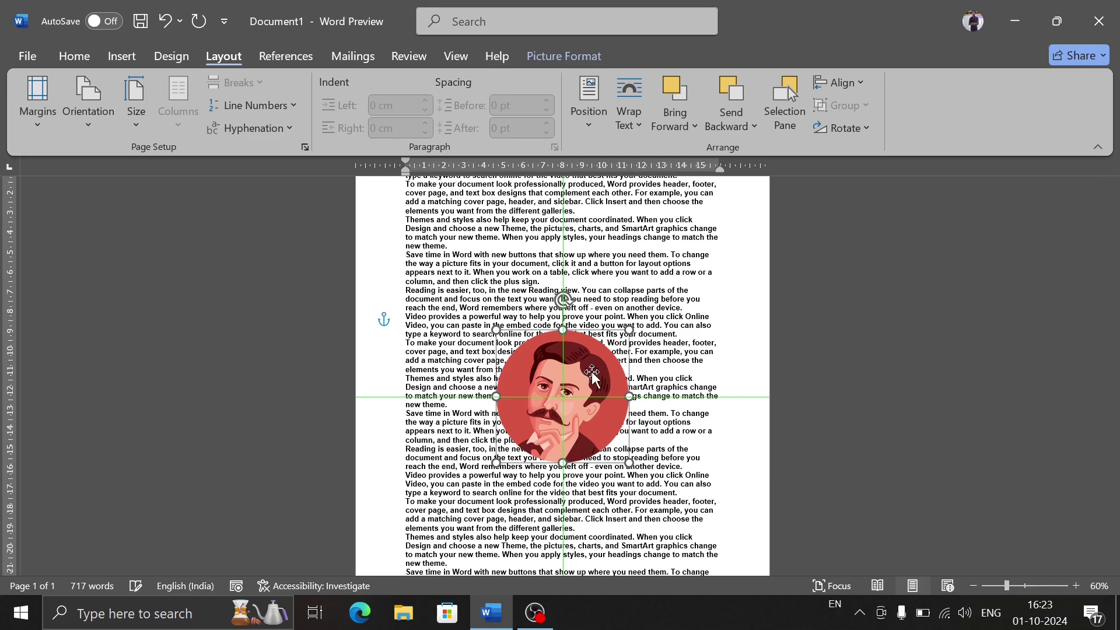
click(637, 124)
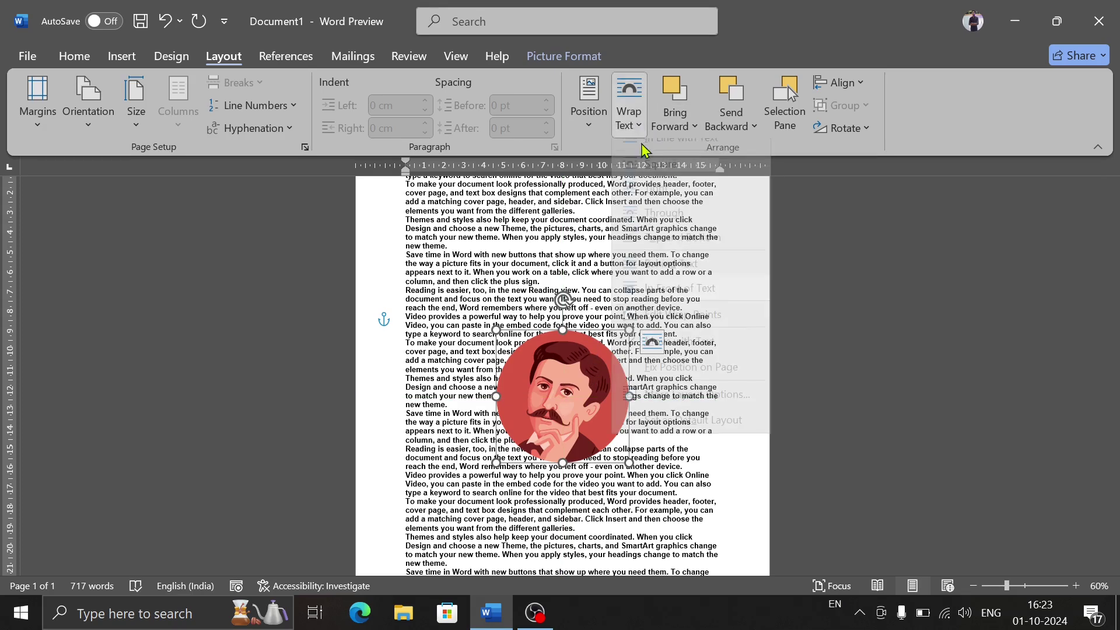
Try Behind Text, then return to In Front of Text and nudge the portrait down and right.
click(676, 279)
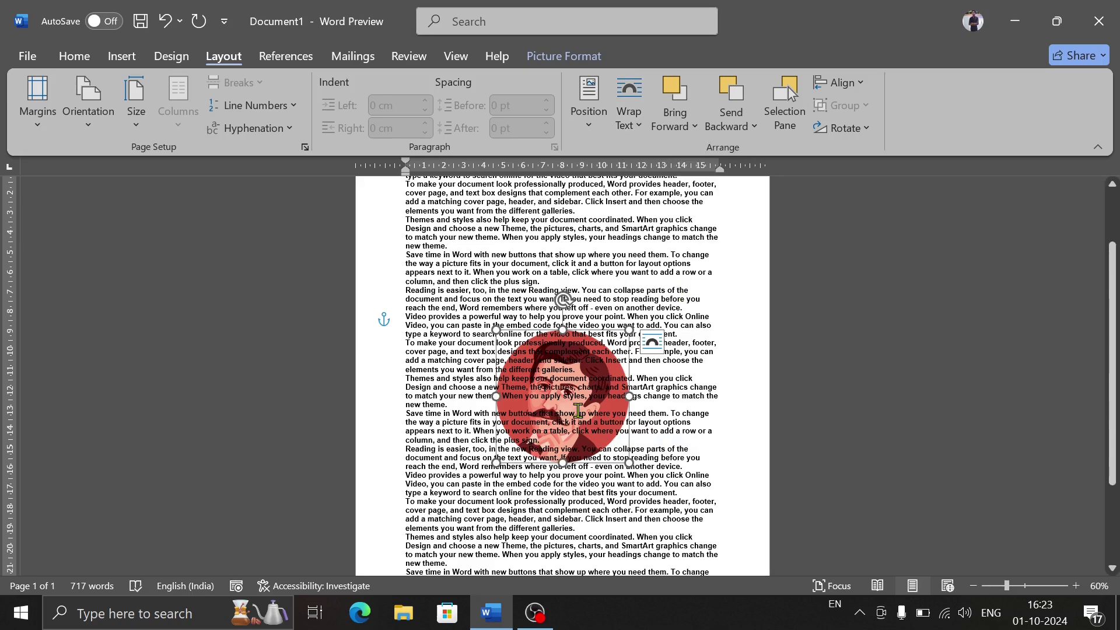
click(630, 120)
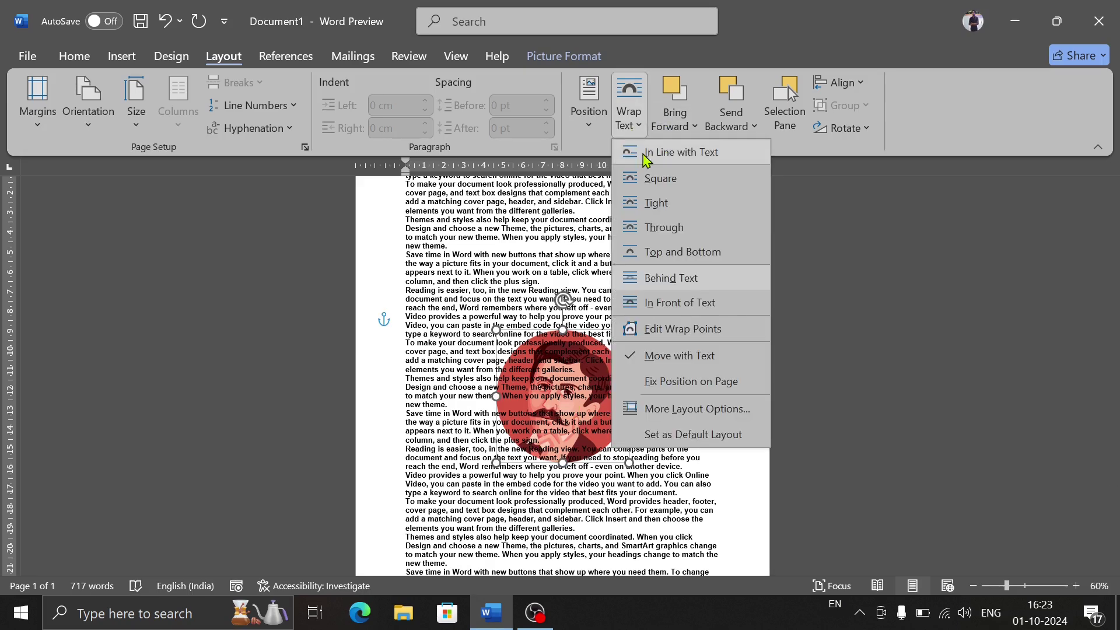
click(663, 304)
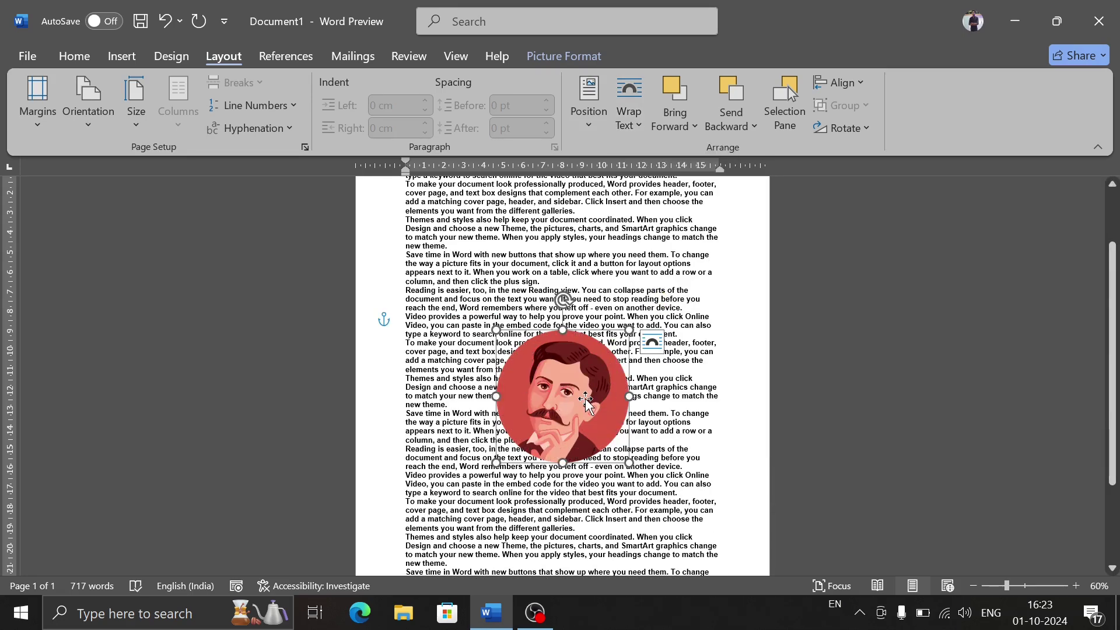
mouse_move(584, 409)
mouse_down()
mouse_move(598, 419)
mouse_move(597, 398)
mouse_up()
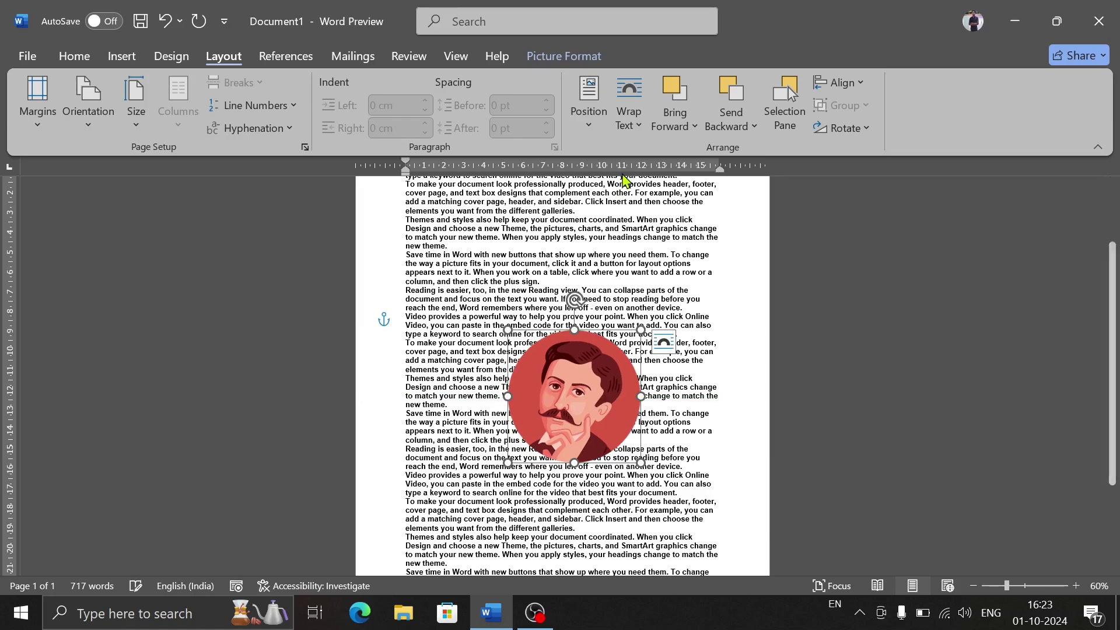
click(629, 111)
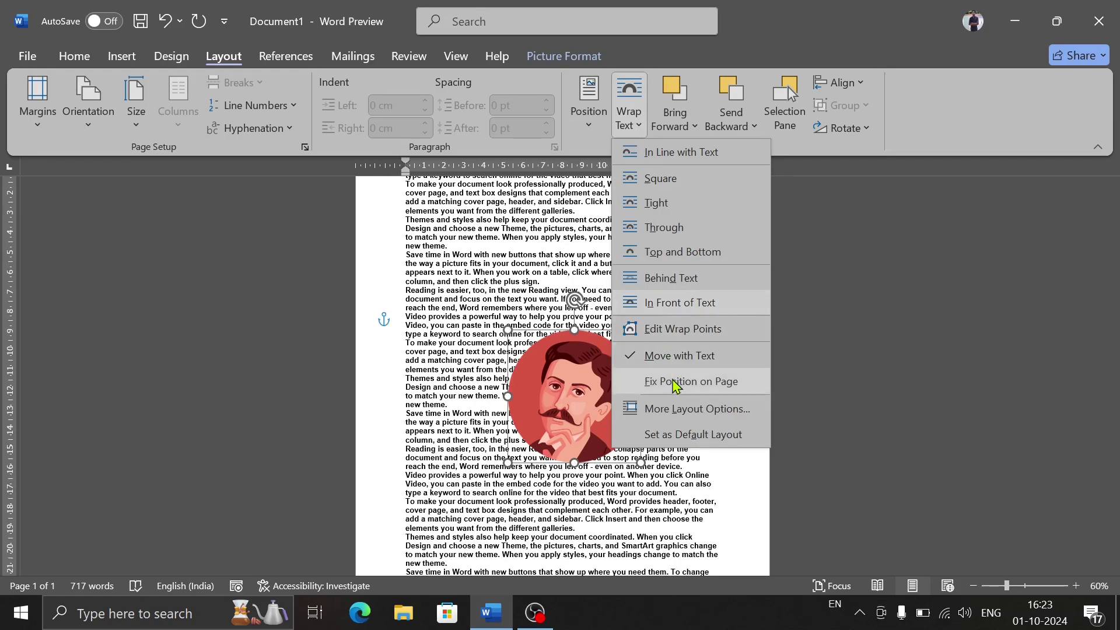
Drag the portrait's top wrap points down so text hugs the circle, then undo the last change.
click(667, 329)
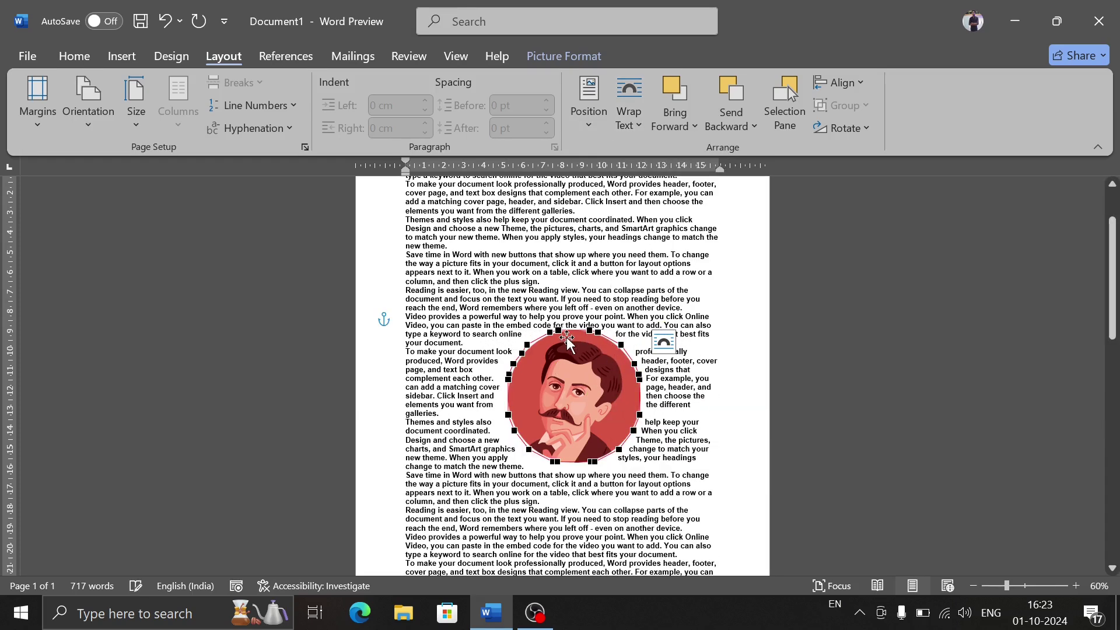
mouse_move(559, 330)
mouse_down()
mouse_move(575, 364)
mouse_move(546, 368)
mouse_up()
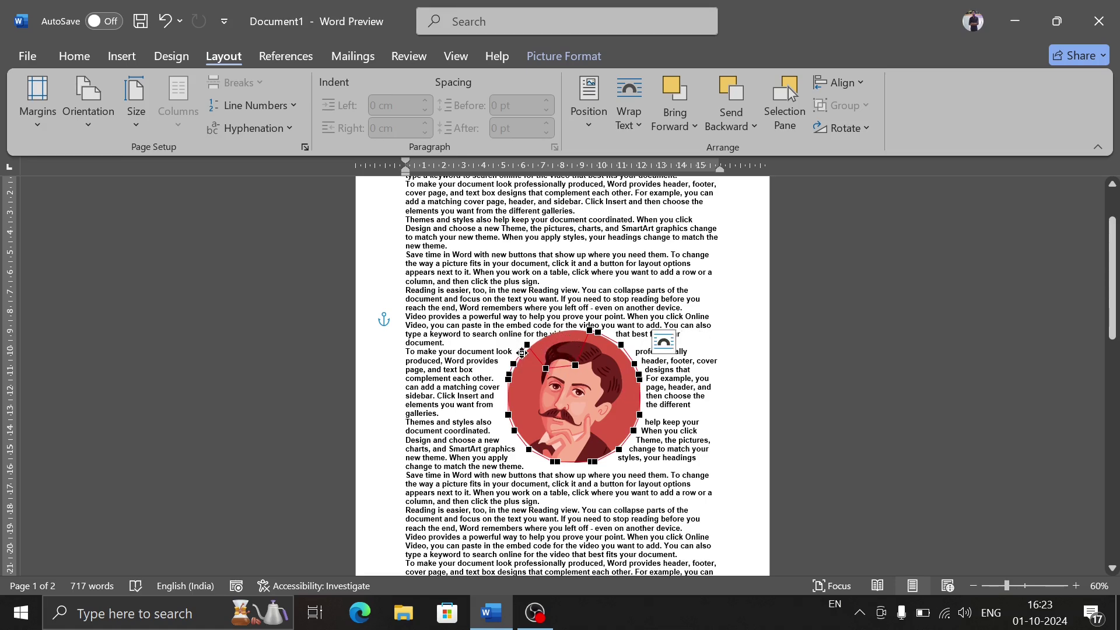
mouse_move(522, 352)
mouse_down()
mouse_move(535, 403)
mouse_move(518, 413)
mouse_up()
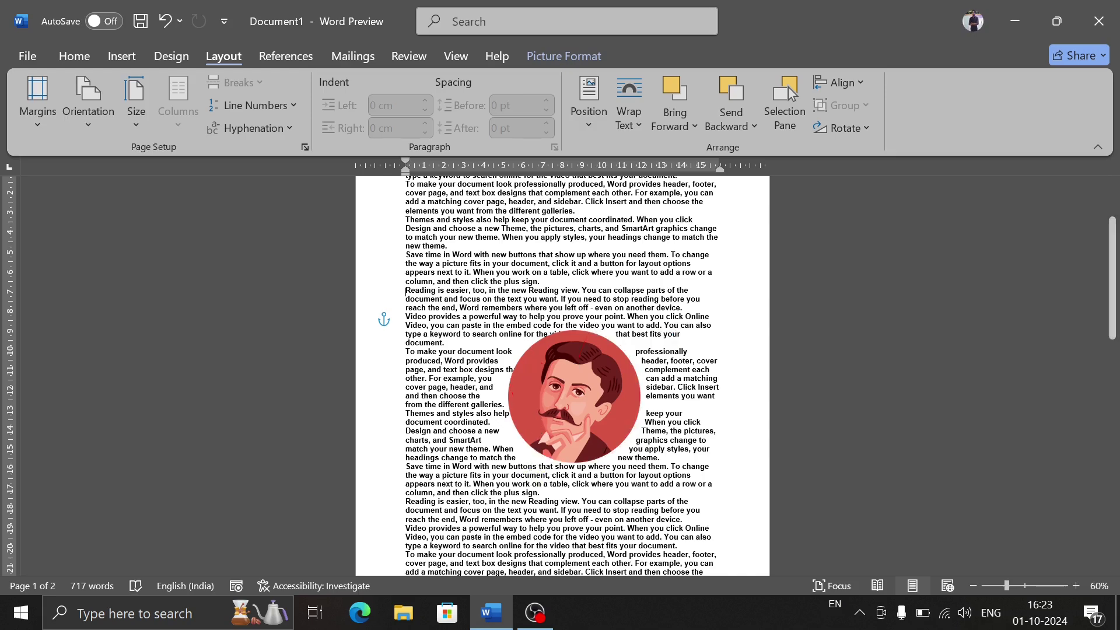
key(ctrl+z)
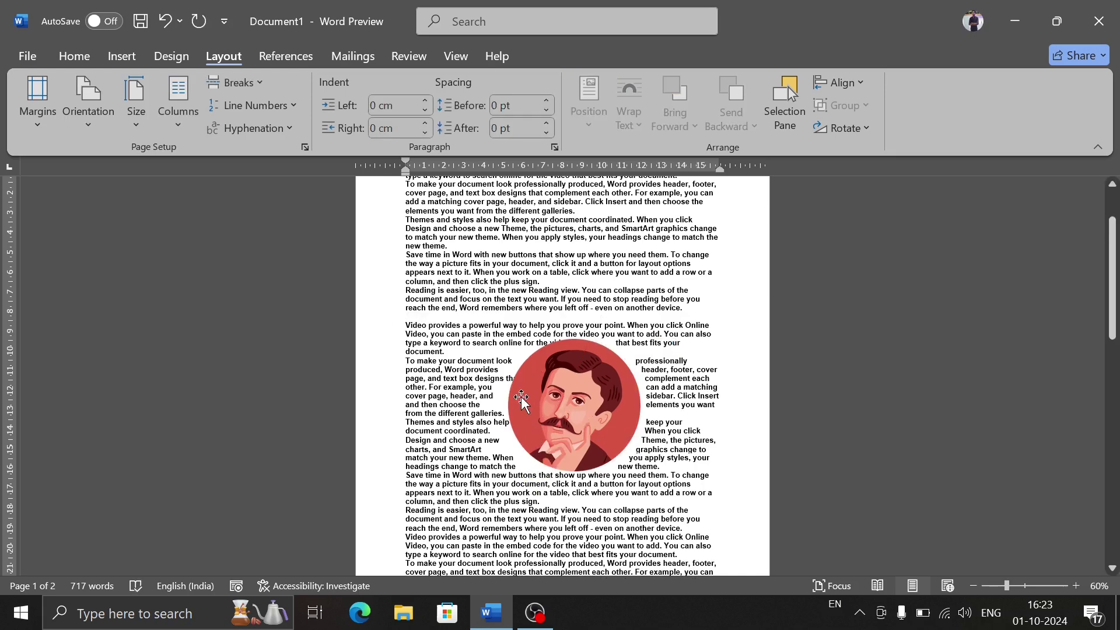
Select the portrait and drag it to the right side of the paragraphs.
click(529, 415)
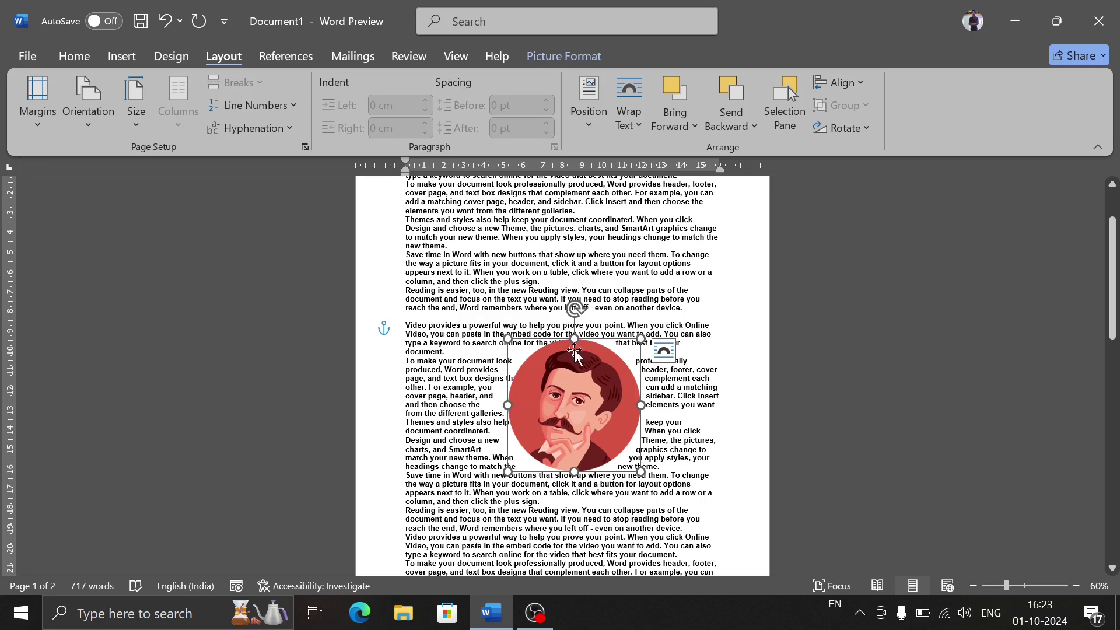
click(629, 114)
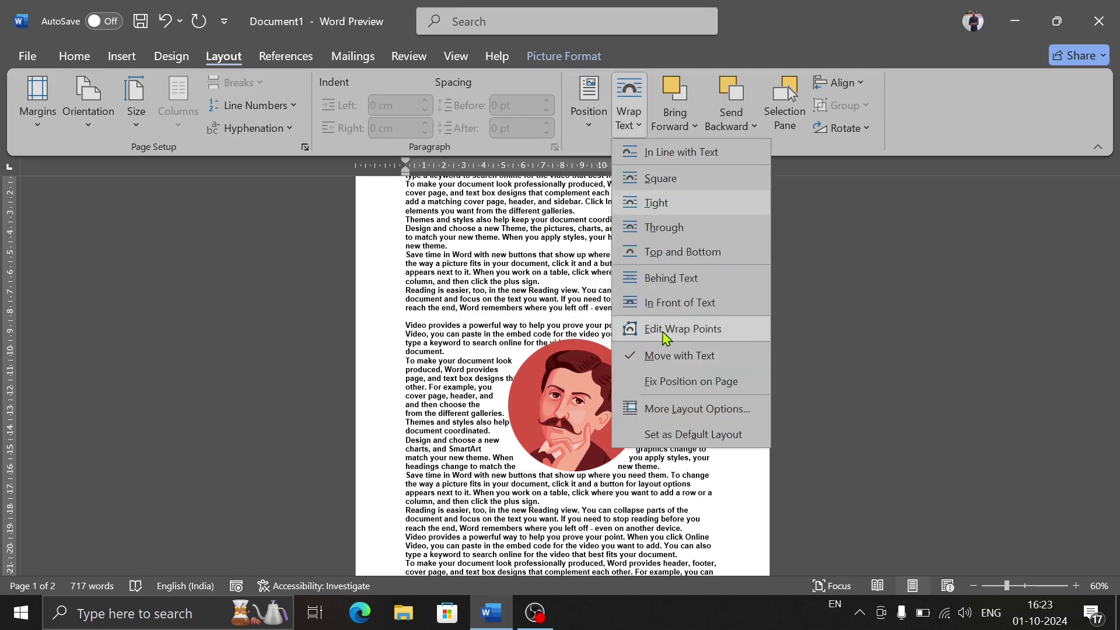
click(662, 344)
drag(540, 412, 618, 412)
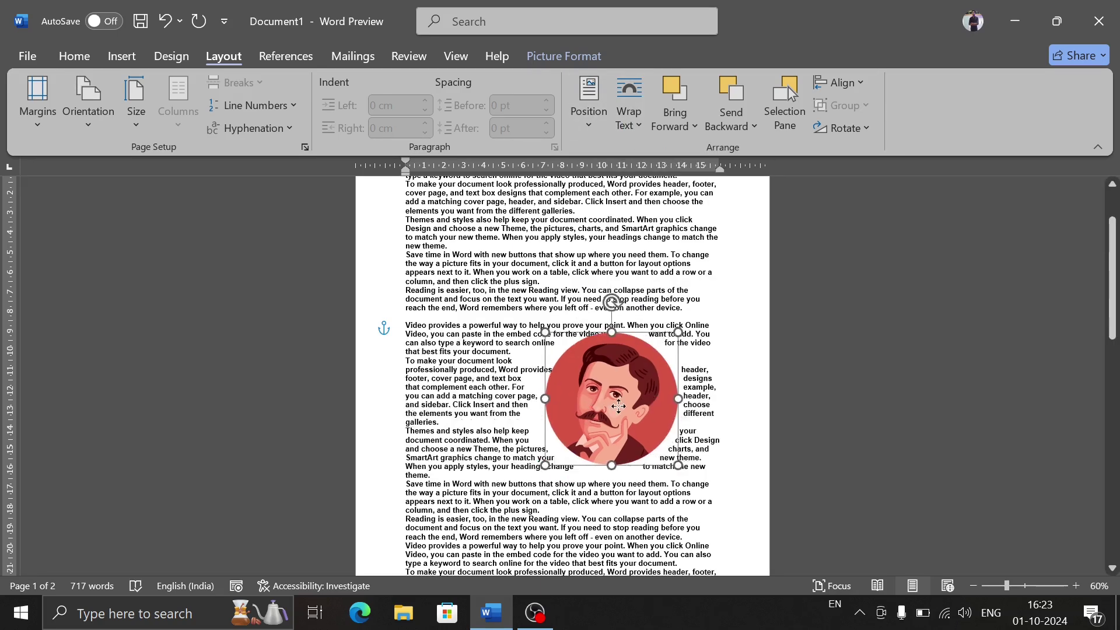
Try dragging a wrap point to the right edge, undo it, then move the portrait up-left beside 'Video provides'.
click(633, 123)
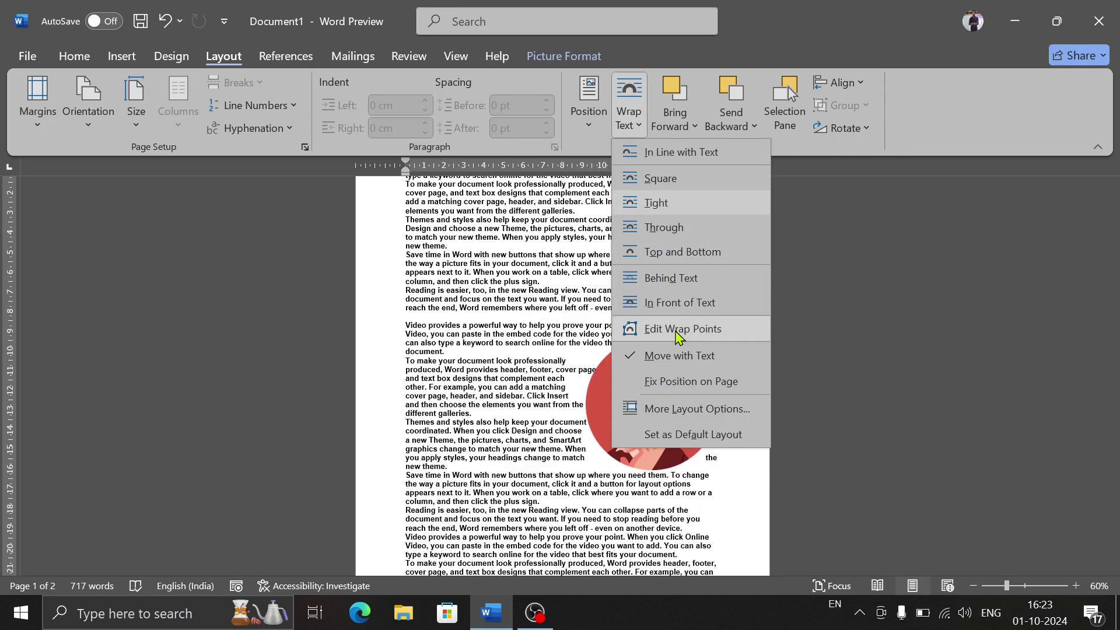
click(647, 329)
drag(612, 413, 720, 418)
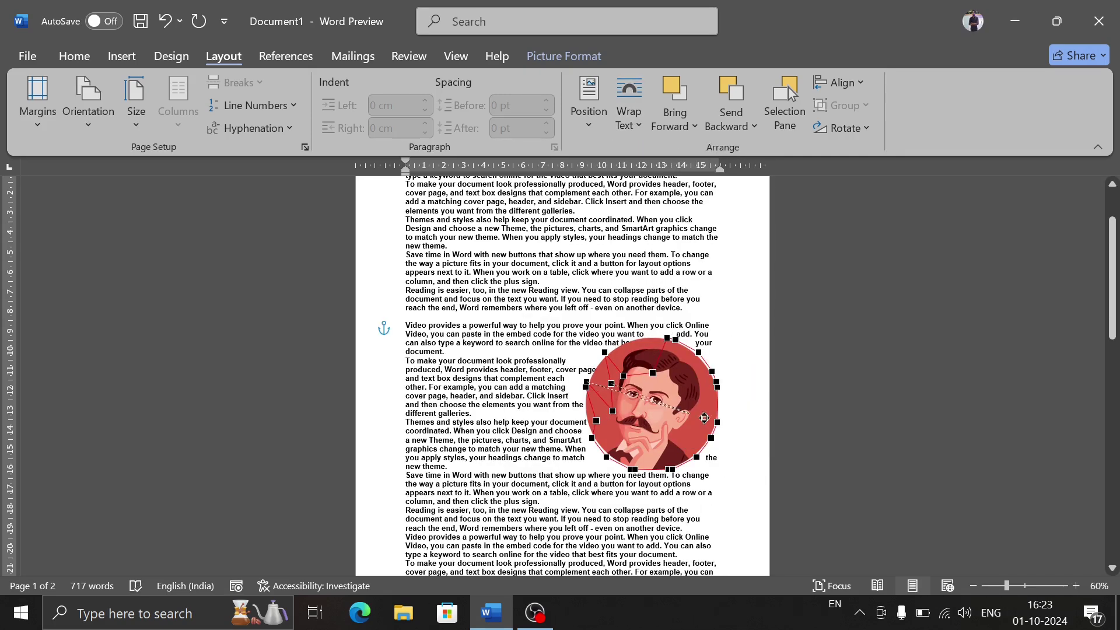
key(ctrl+z)
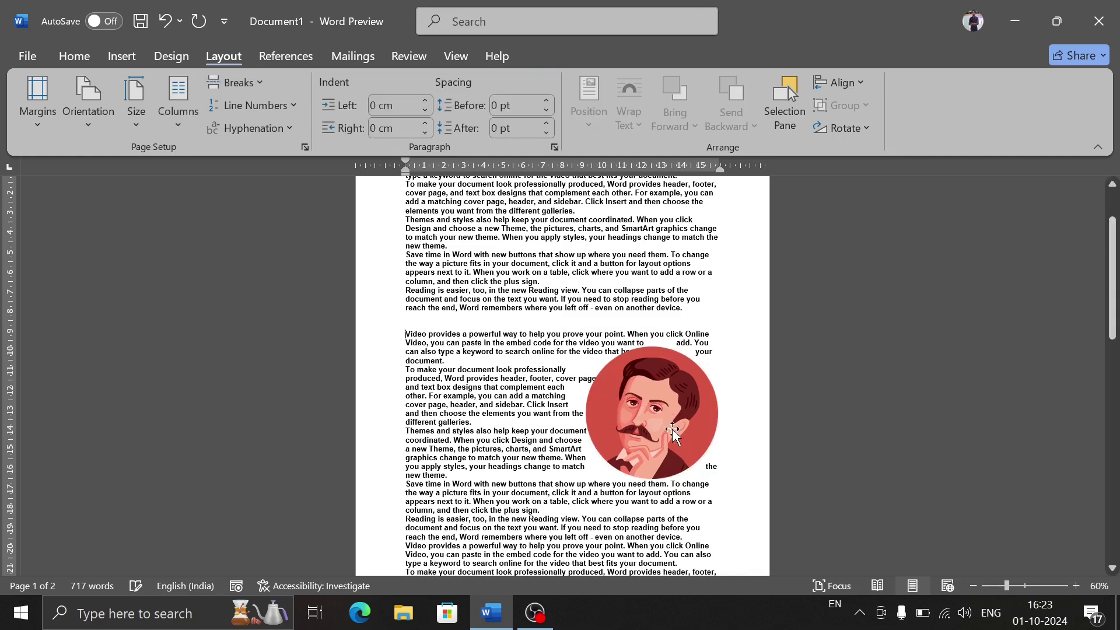
mouse_move(637, 400)
mouse_down()
mouse_move(481, 348)
mouse_move(528, 375)
mouse_up()
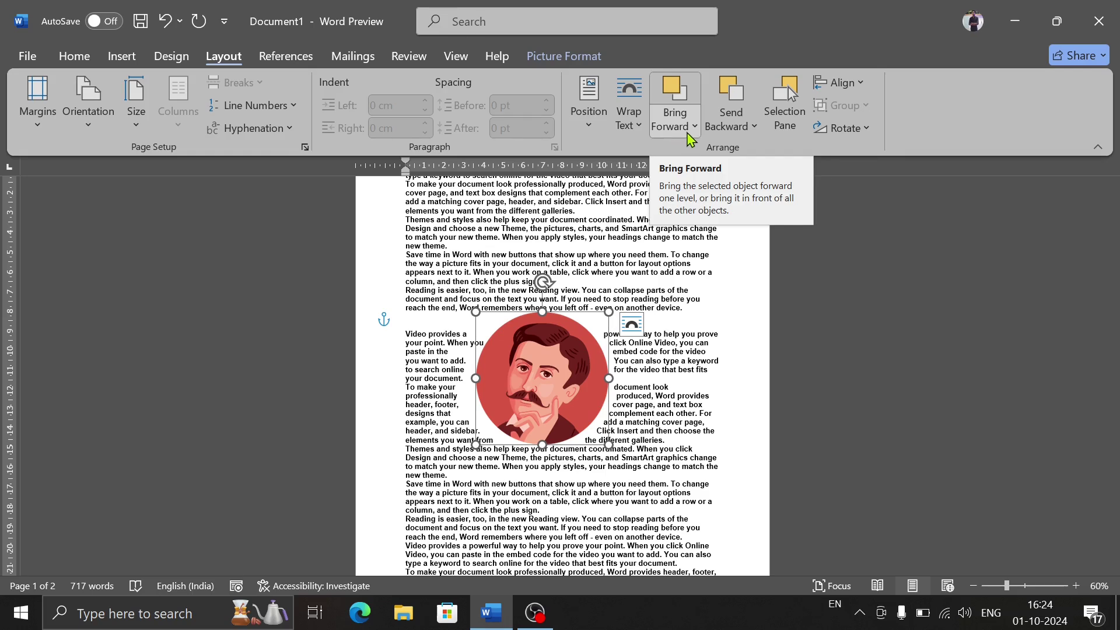
click(695, 126)
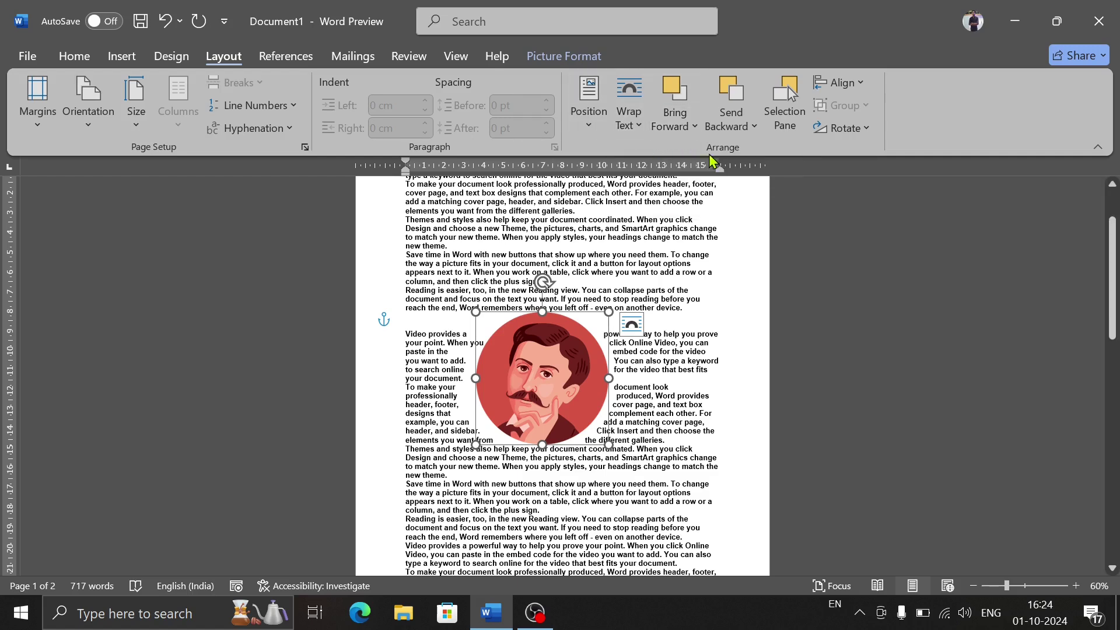